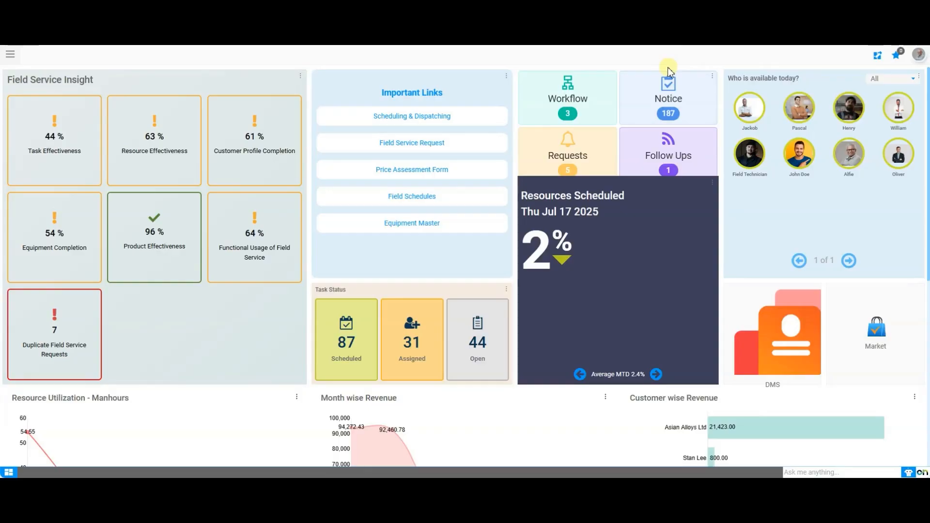
Step: Search the main menu for "field" and open the Role window
click(918, 54)
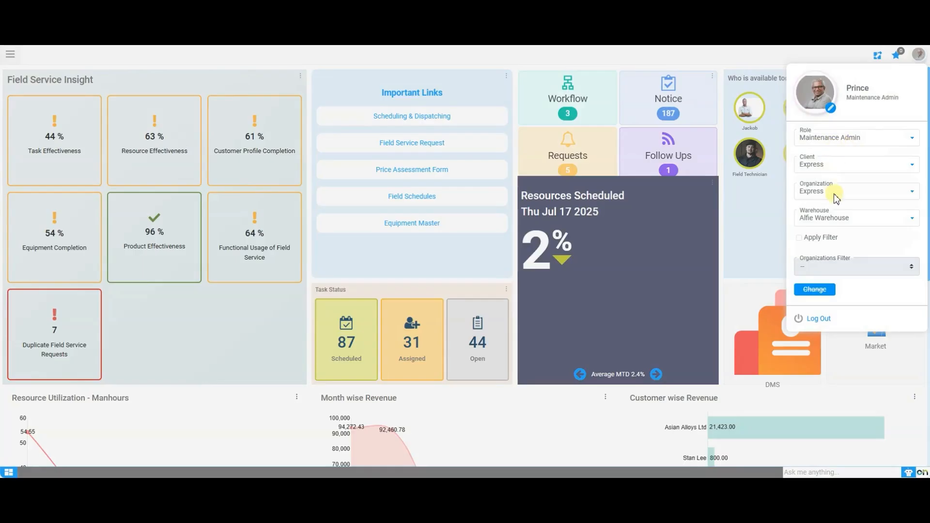
click(765, 53)
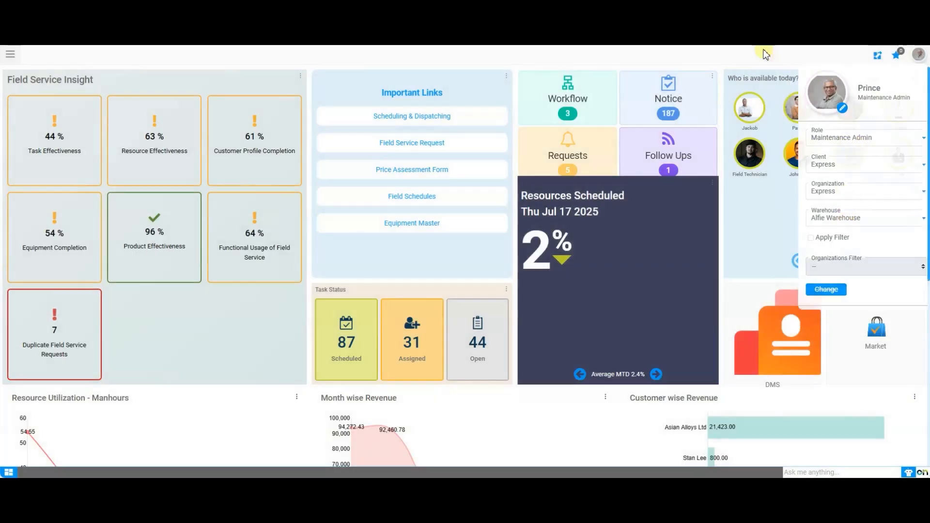
click(10, 54)
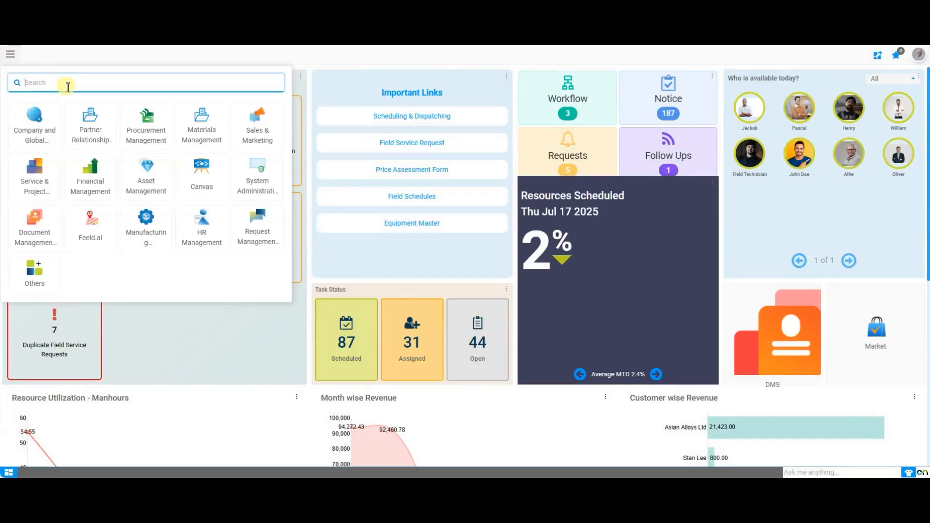
text(field)
key(Return)
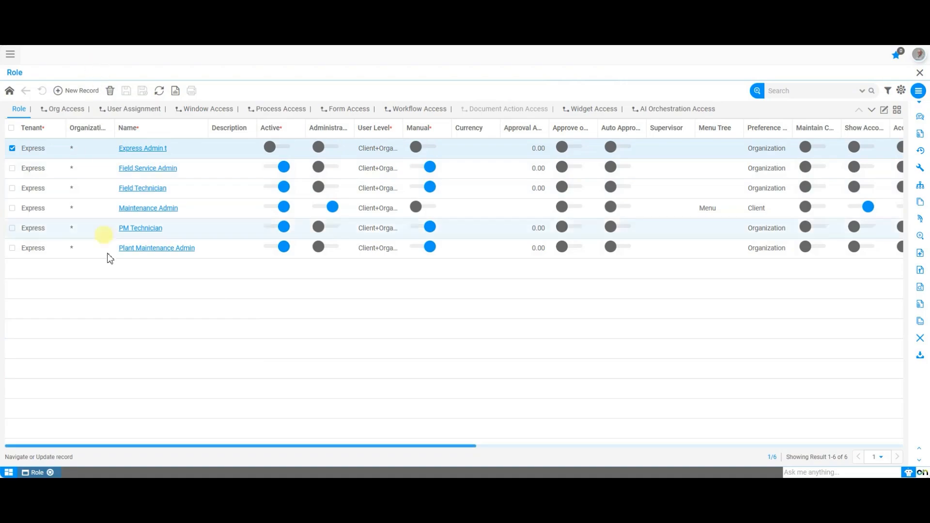
Step: Create a new role record with user level Client+Organization and Manual turned on
click(93, 96)
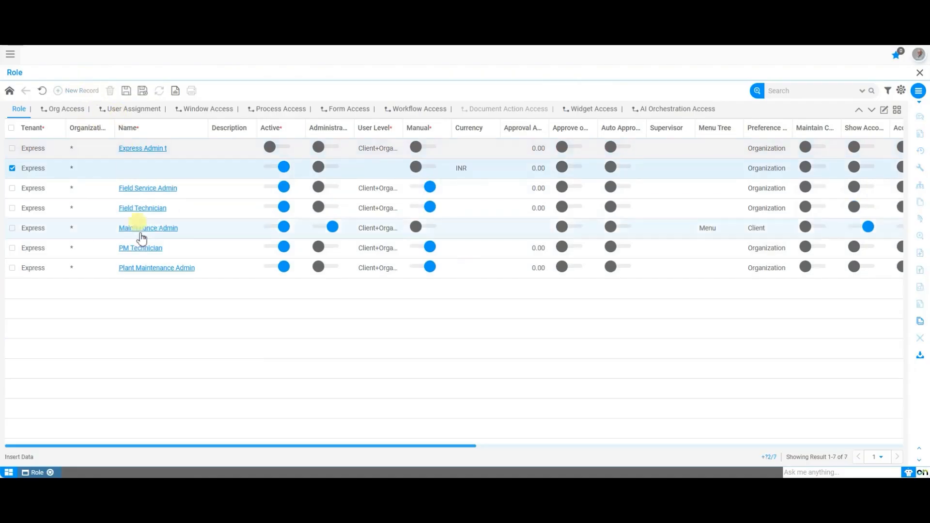
double_click(145, 174)
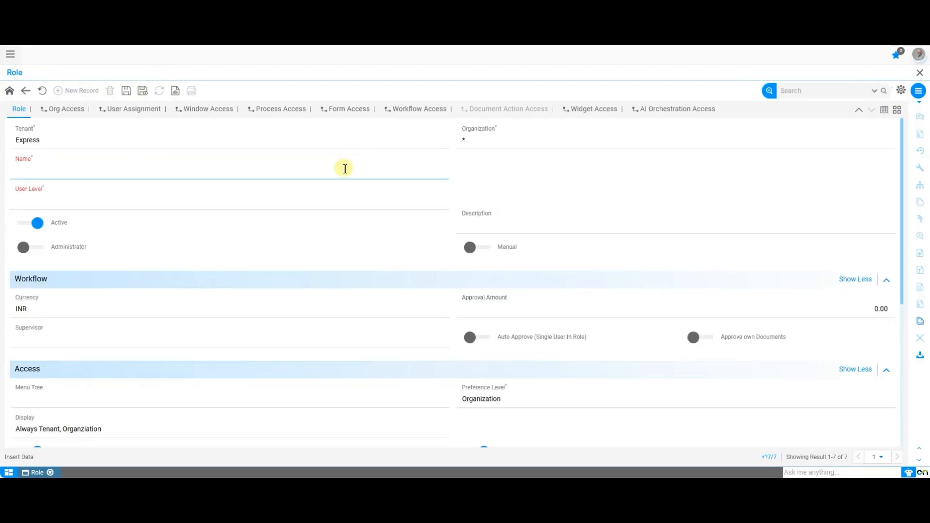
click(350, 199)
click(348, 243)
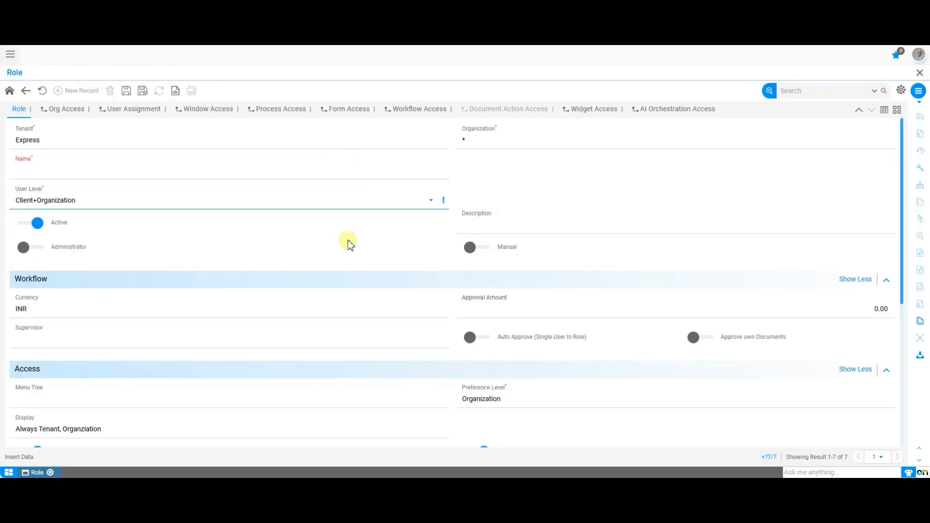
click(573, 225)
click(556, 188)
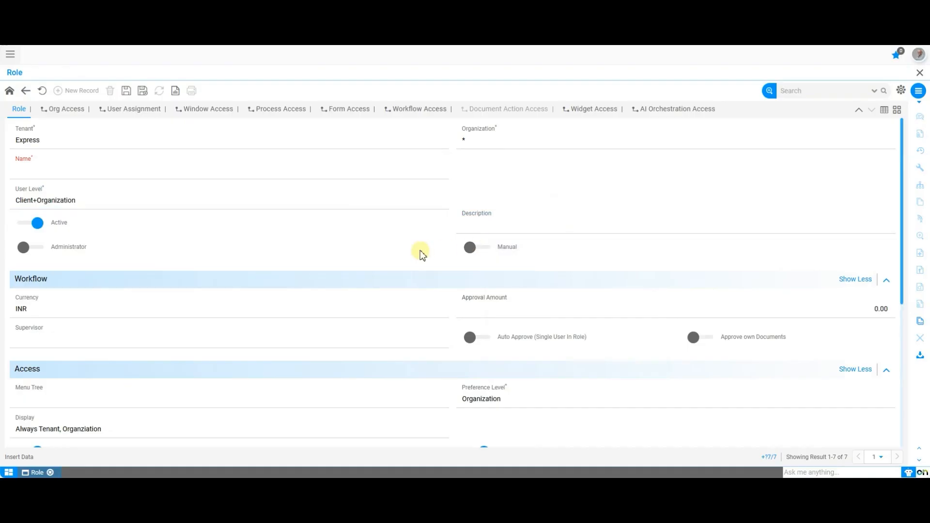
click(468, 247)
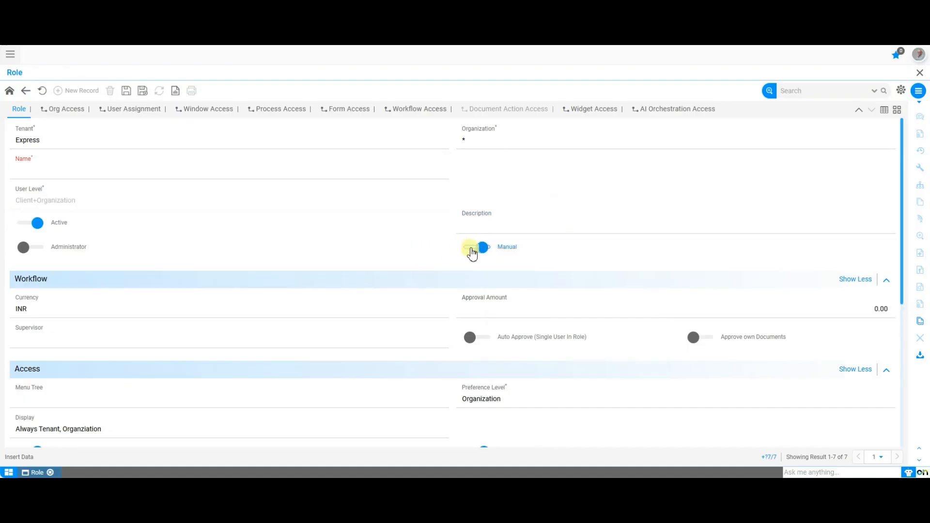
Step: Review the new role's preference level and display options and turn on Use User Org Access
scroll(283, 227, down, 1)
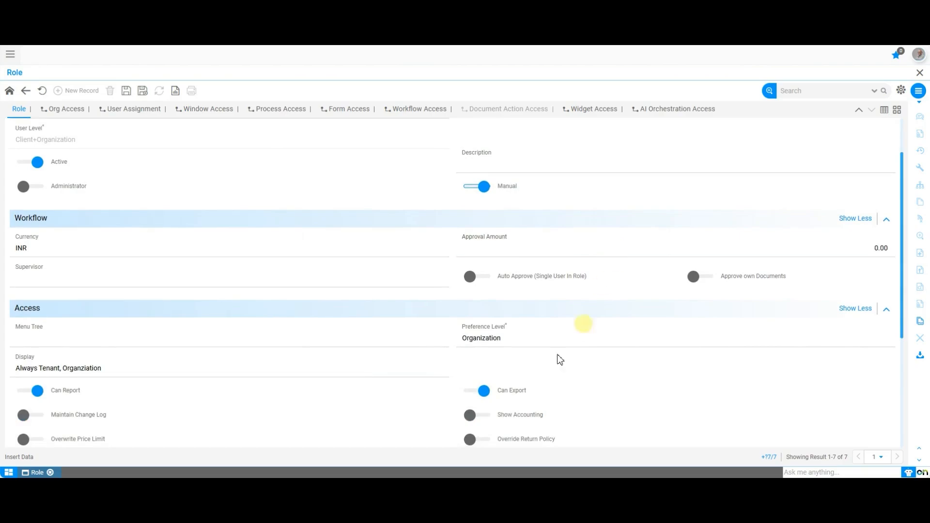
scroll(449, 400, down, 2)
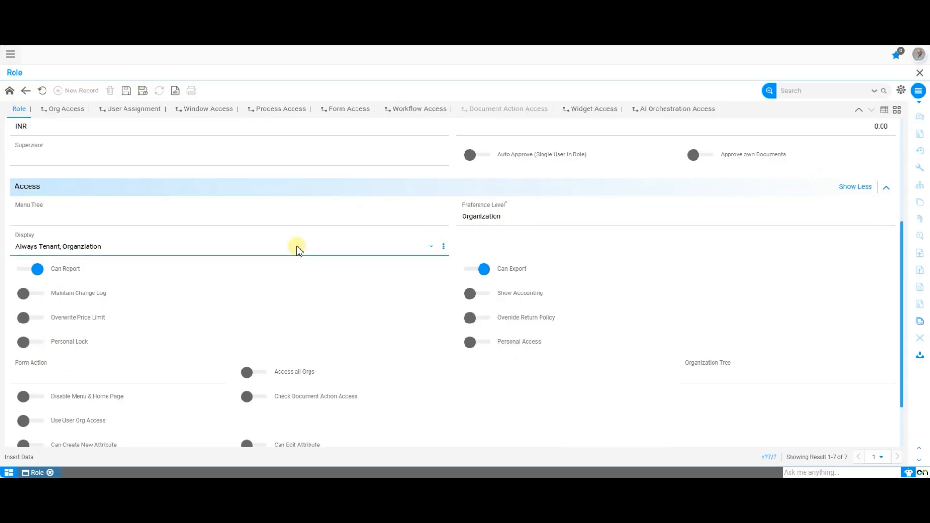
click(498, 219)
click(482, 264)
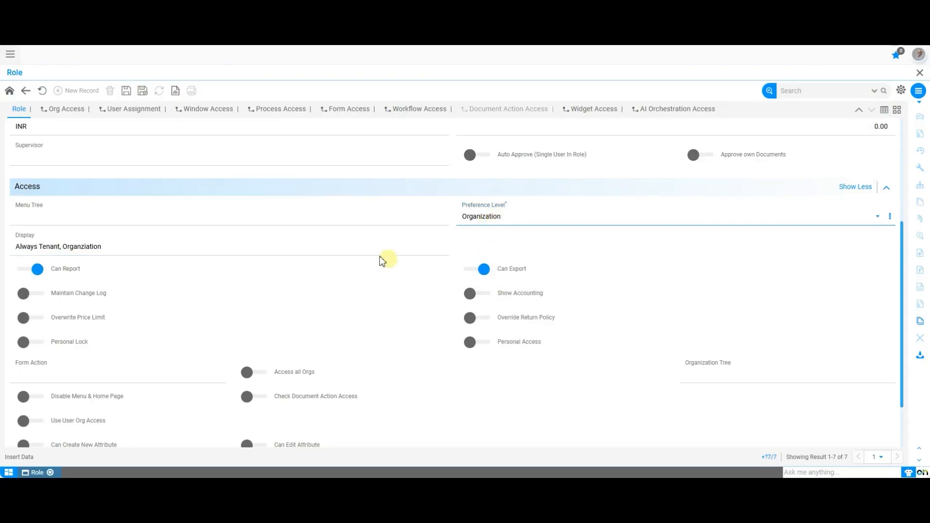
click(370, 248)
click(353, 280)
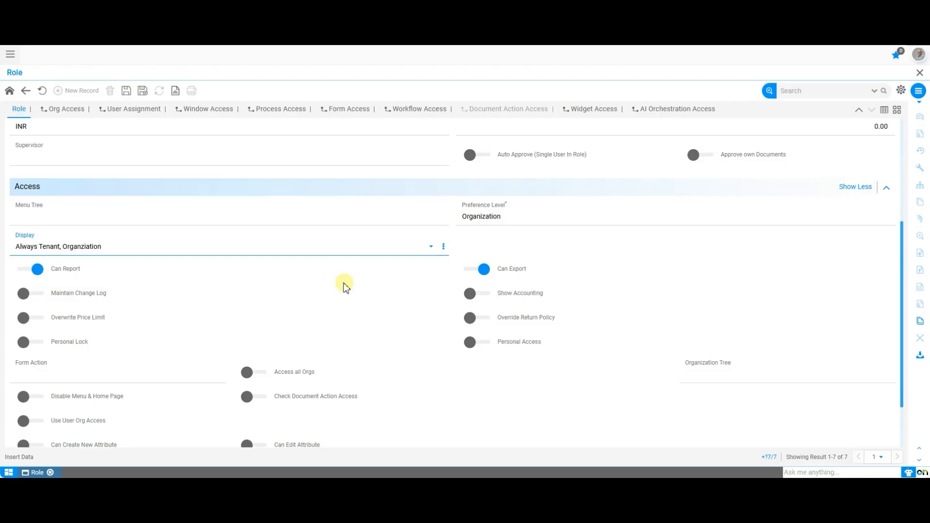
scroll(342, 284, down, 1)
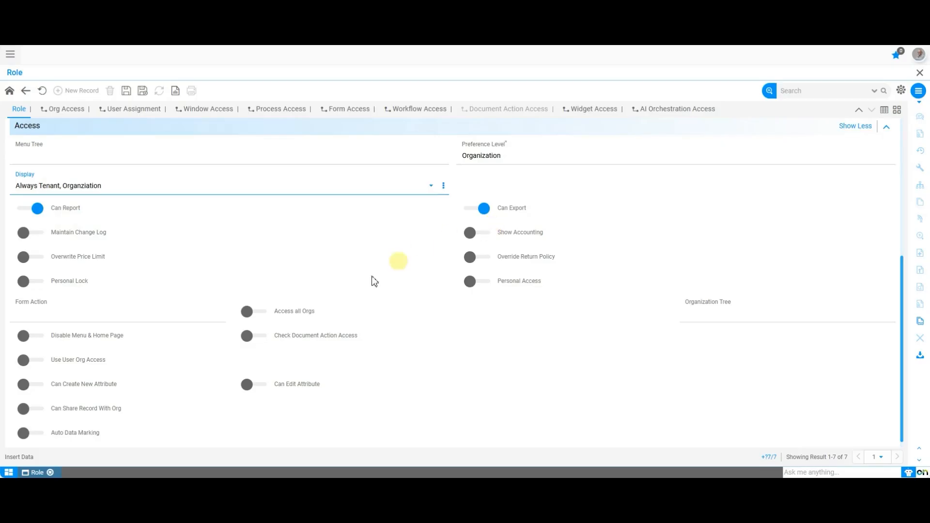
scroll(327, 339, down, 1)
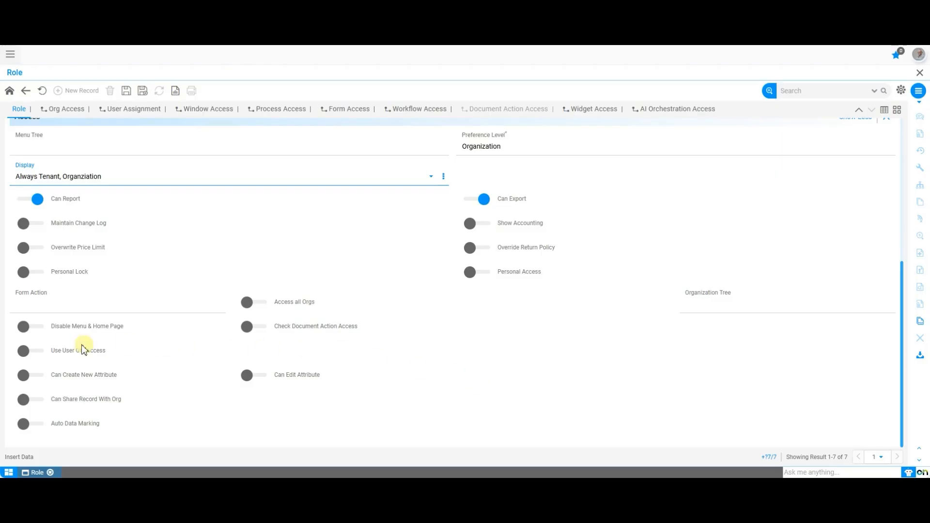
click(34, 353)
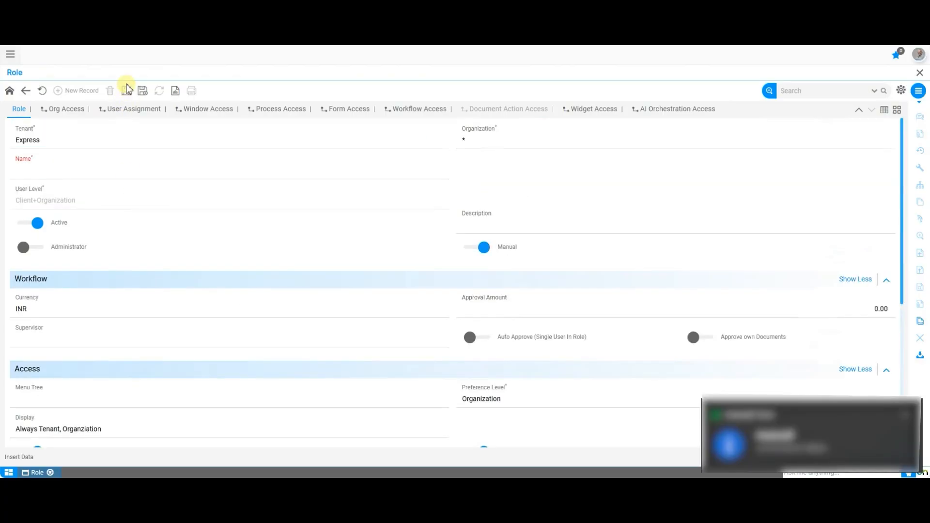
Step: Try to save the new role record, then discard its changes
click(126, 93)
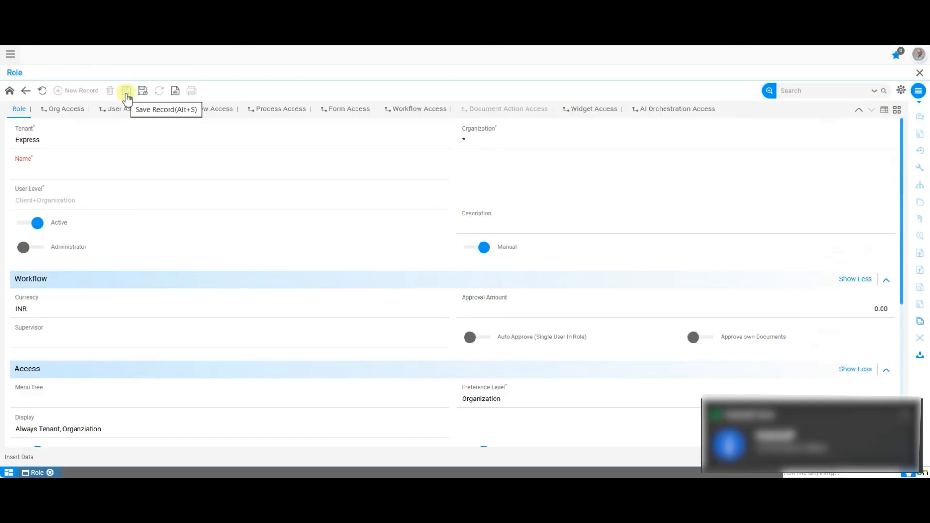
click(58, 90)
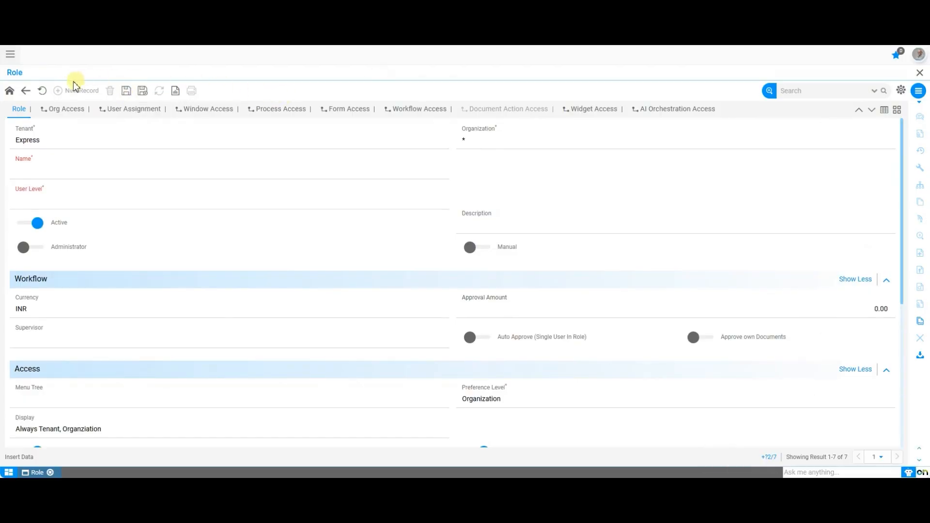
click(42, 94)
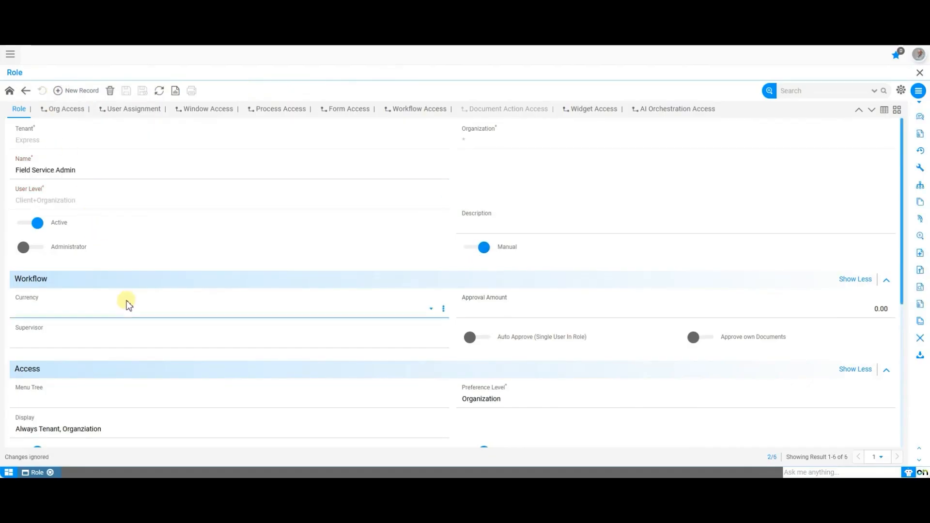
Step: Review the Field Service Admin role's workflow and access settings
scroll(125, 300, down, 4)
scroll(127, 303, down, 2)
scroll(127, 304, up, 5)
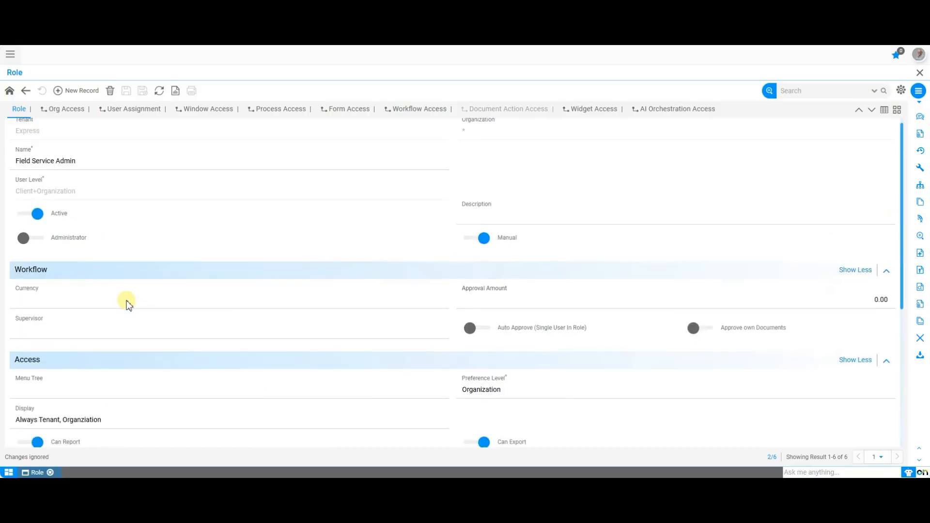
scroll(126, 303, down, 5)
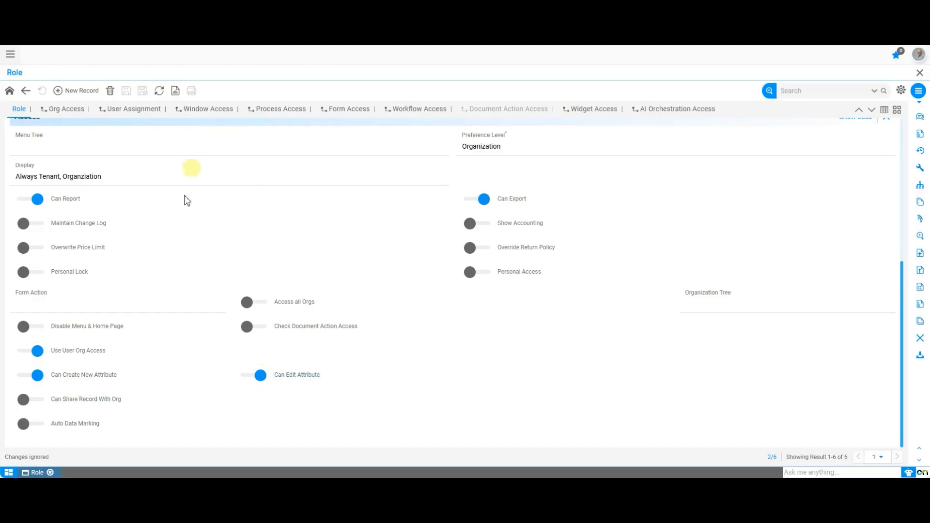
scroll(184, 203, up, 4)
scroll(185, 221, up, 2)
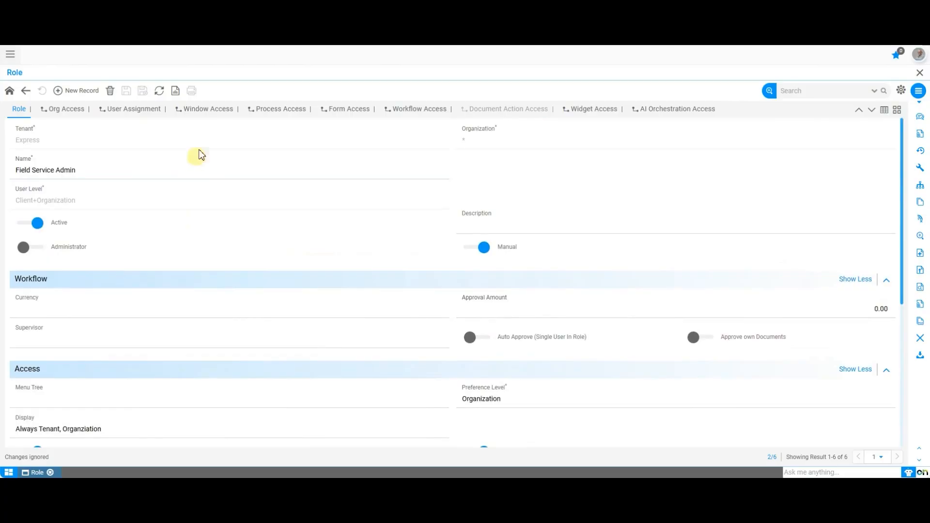
Step: Open the Window Access tab and browse the screens assigned to the role
click(212, 115)
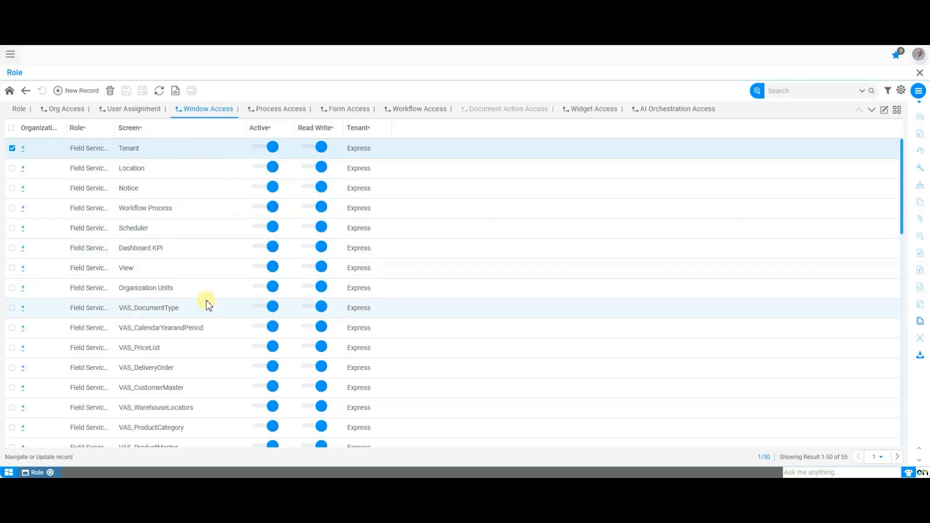
scroll(205, 303, down, 9)
scroll(207, 303, down, 3)
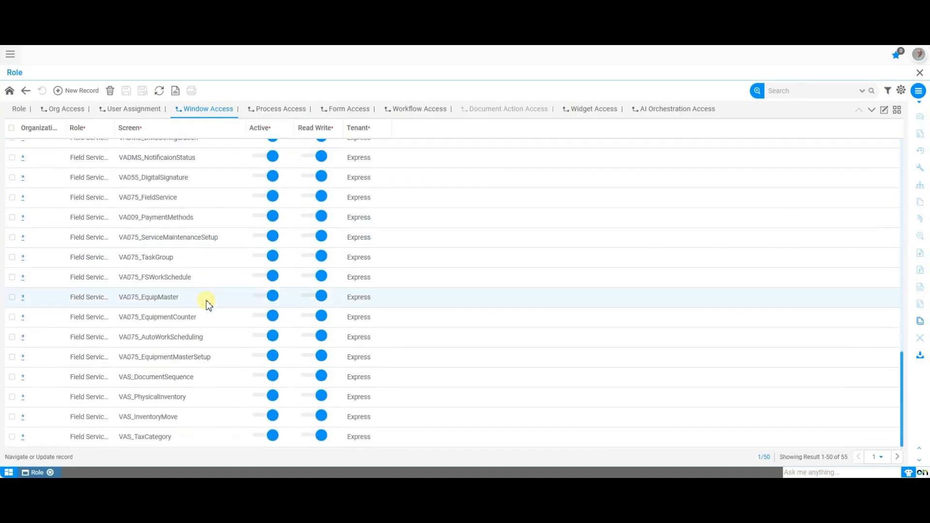
scroll(208, 304, up, 7)
scroll(207, 304, up, 3)
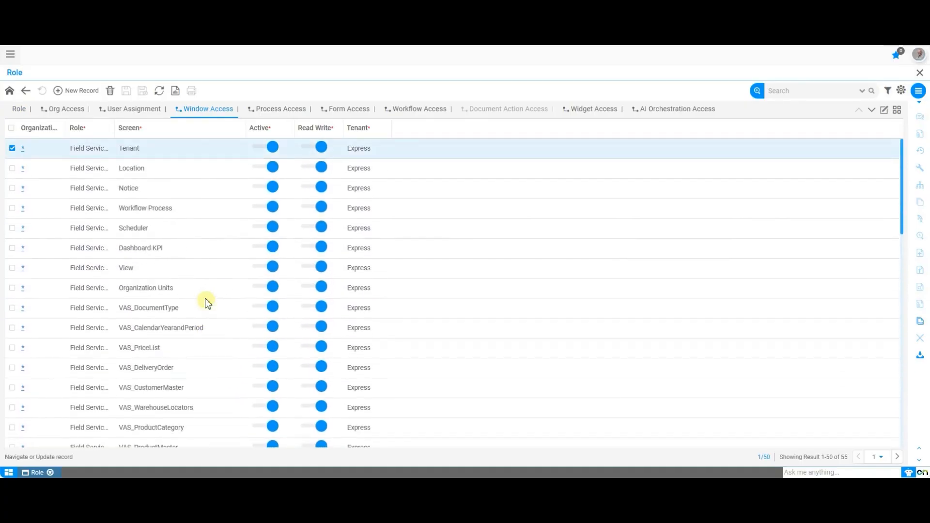
Step: Add a window access line for the Cost Element screen with Read Write on, then discard it
click(84, 91)
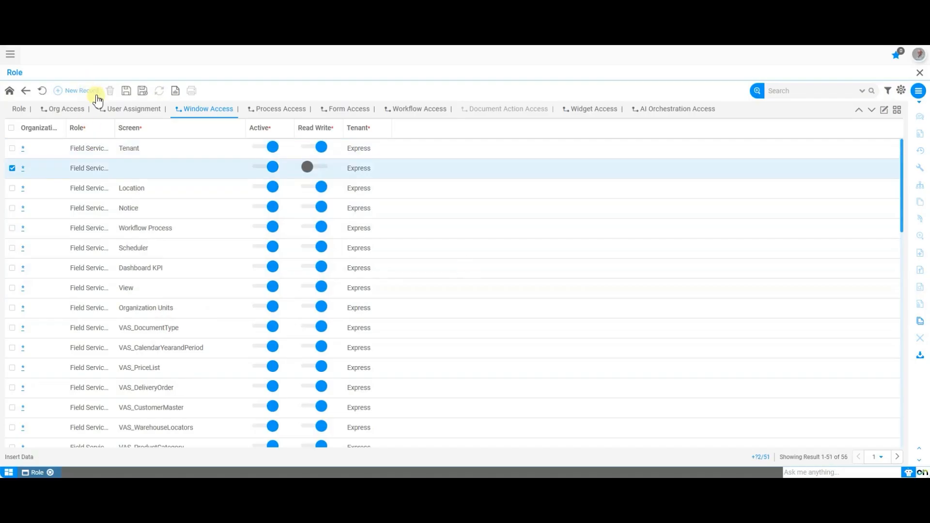
double_click(133, 167)
click(598, 173)
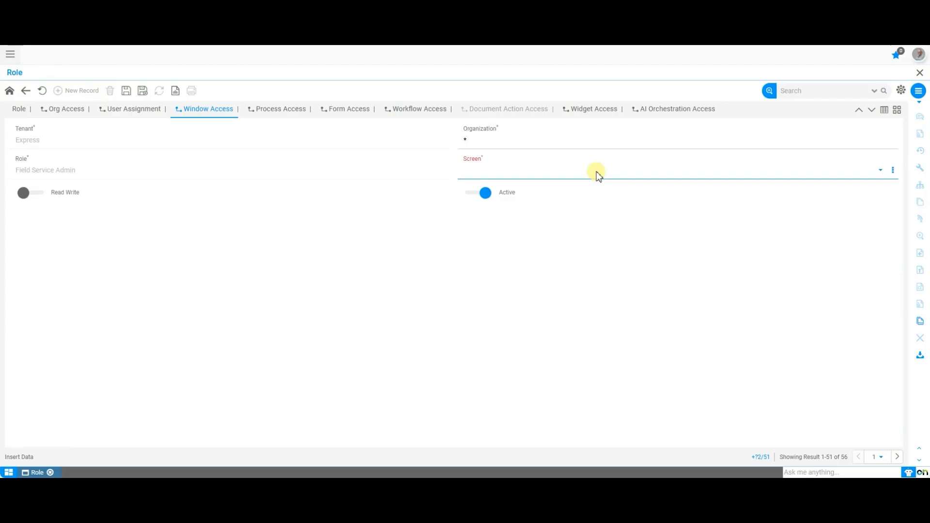
click(597, 173)
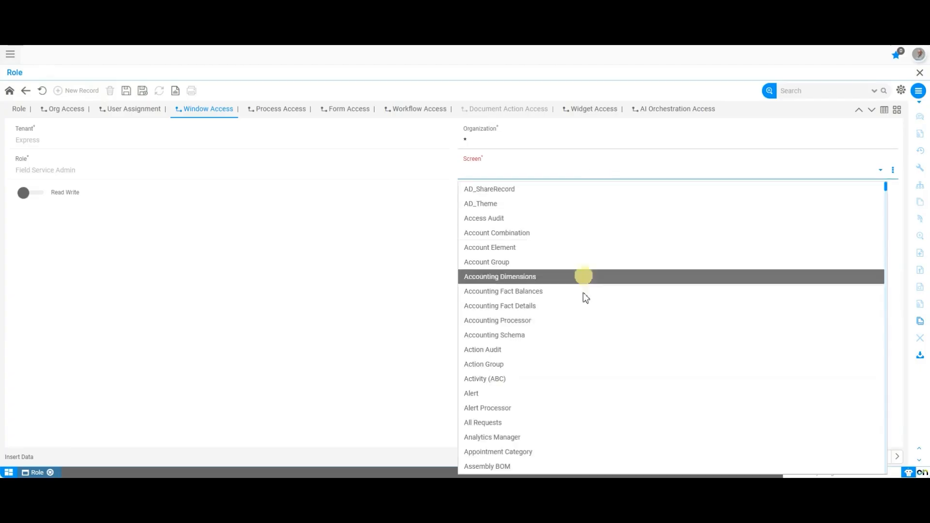
scroll(581, 350, down, 3)
scroll(579, 349, down, 10)
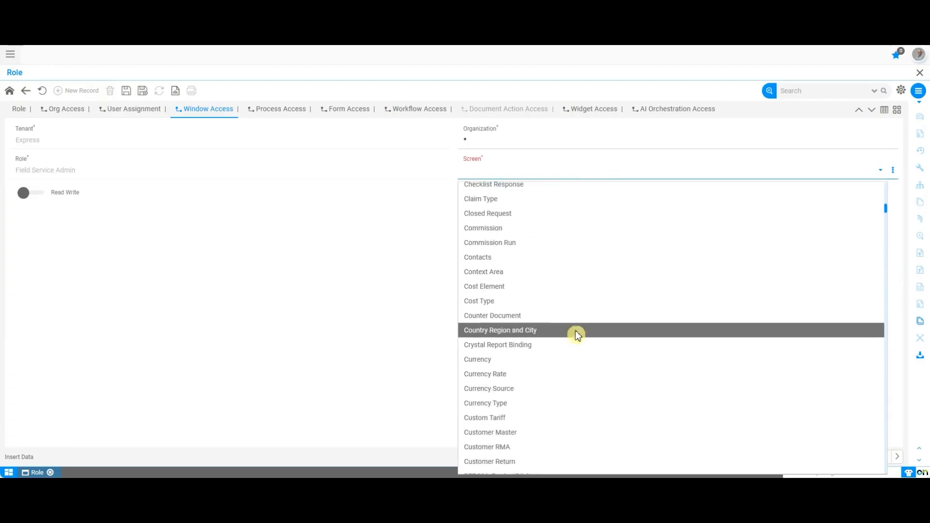
click(576, 297)
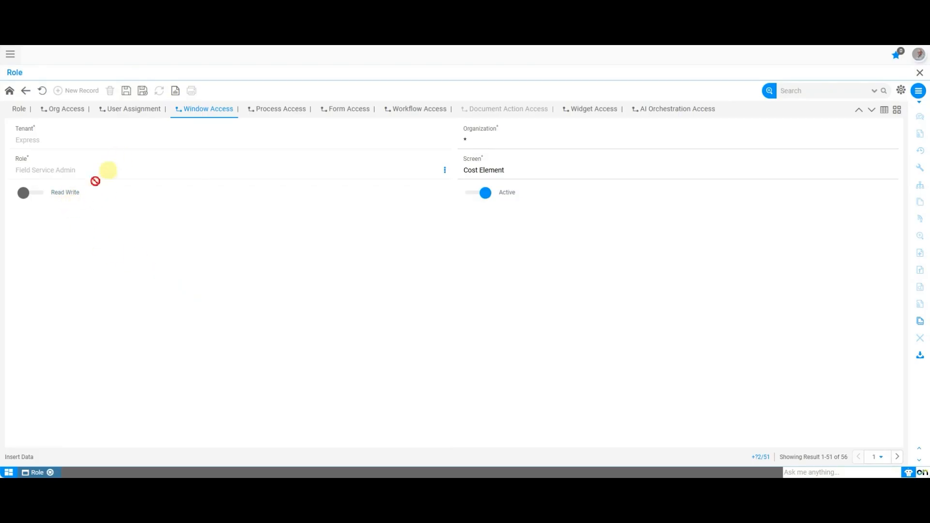
click(31, 194)
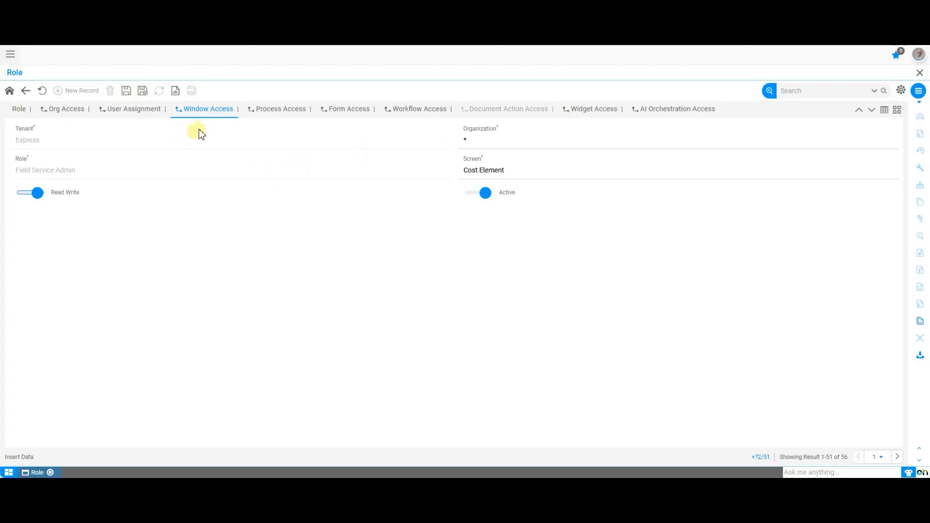
click(42, 90)
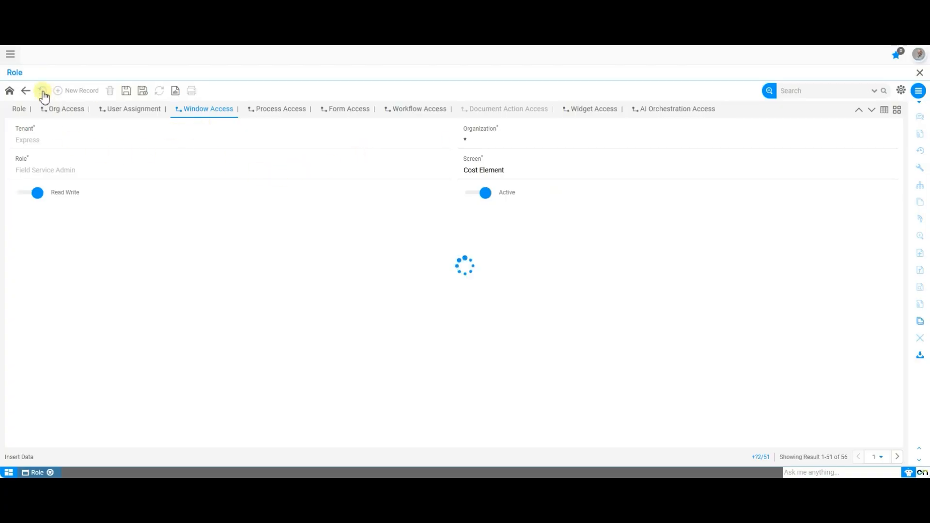
Step: Open the Process Access tab and browse the processes assigned to the role
click(276, 112)
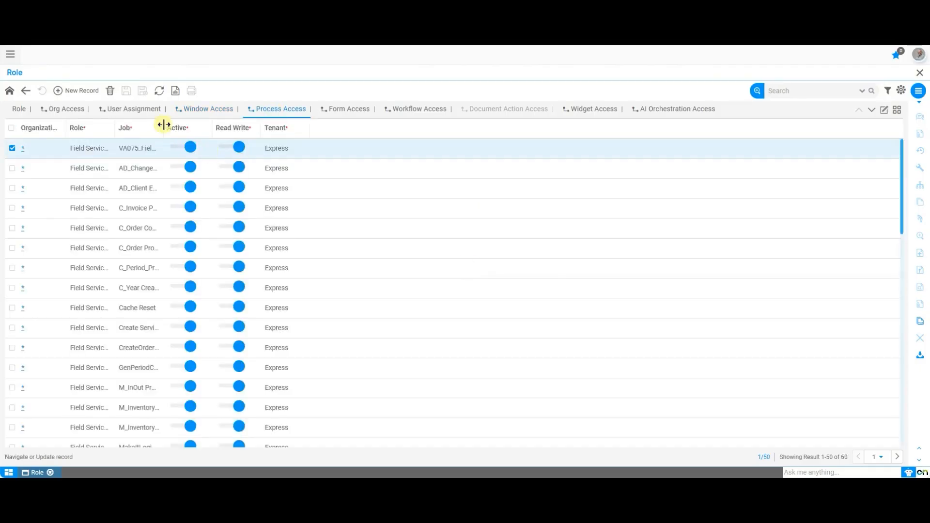
scroll(222, 242, down, 10)
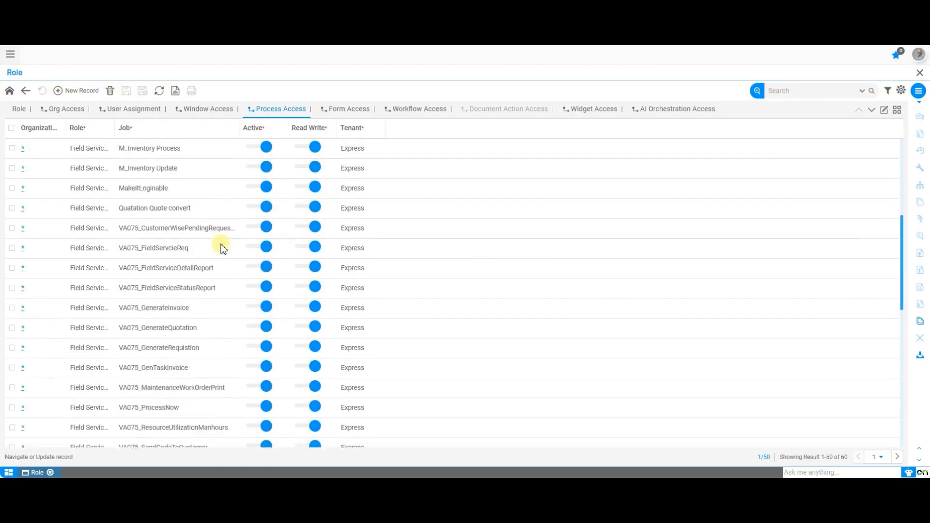
scroll(222, 248, up, 10)
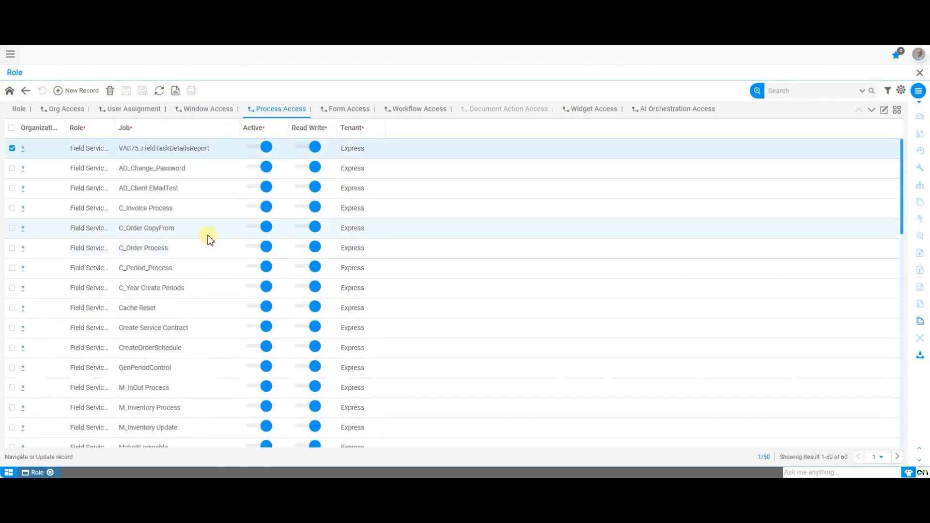
Step: Add a process access line for the AD_ColumnHashing job with Read Write on, then discard it
click(81, 91)
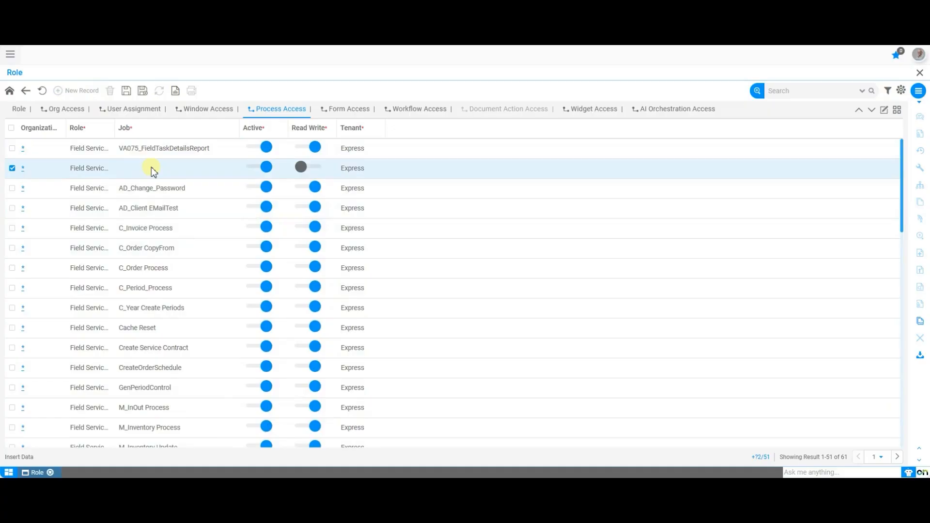
double_click(151, 167)
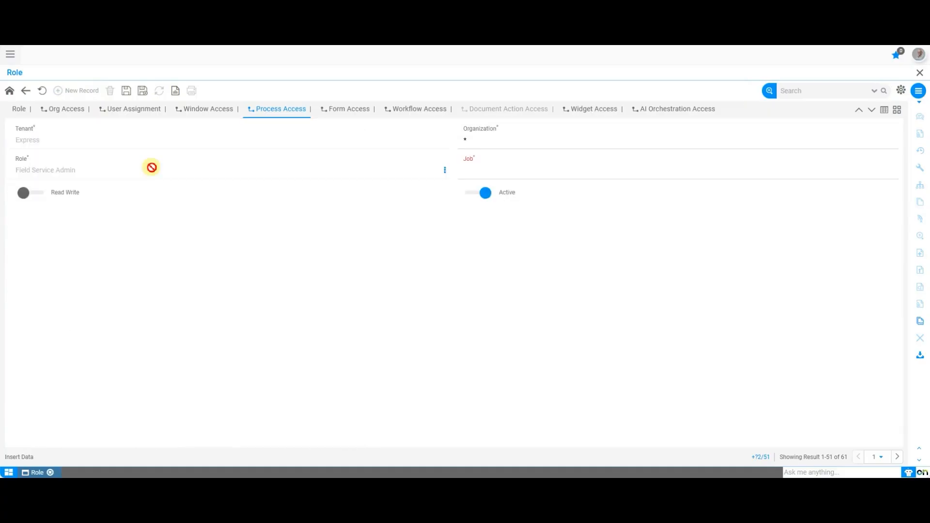
click(543, 170)
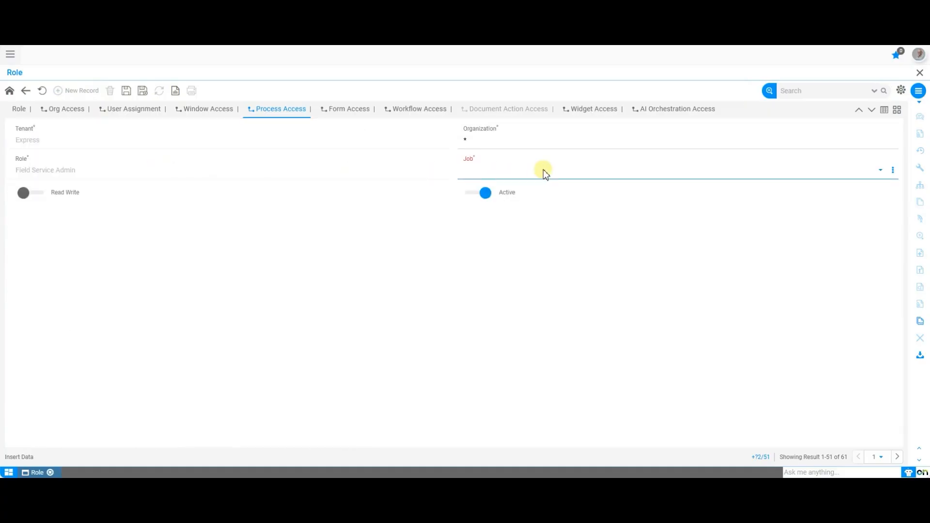
click(543, 170)
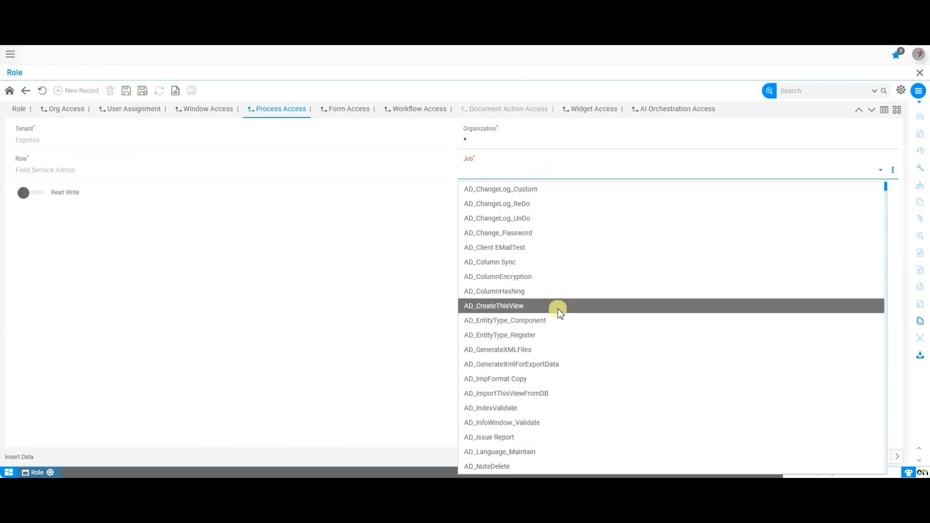
click(557, 292)
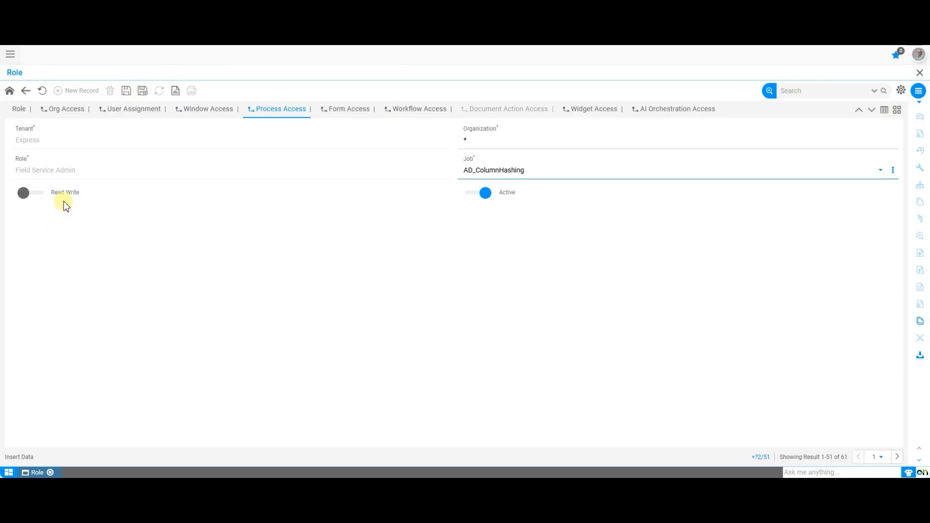
click(32, 194)
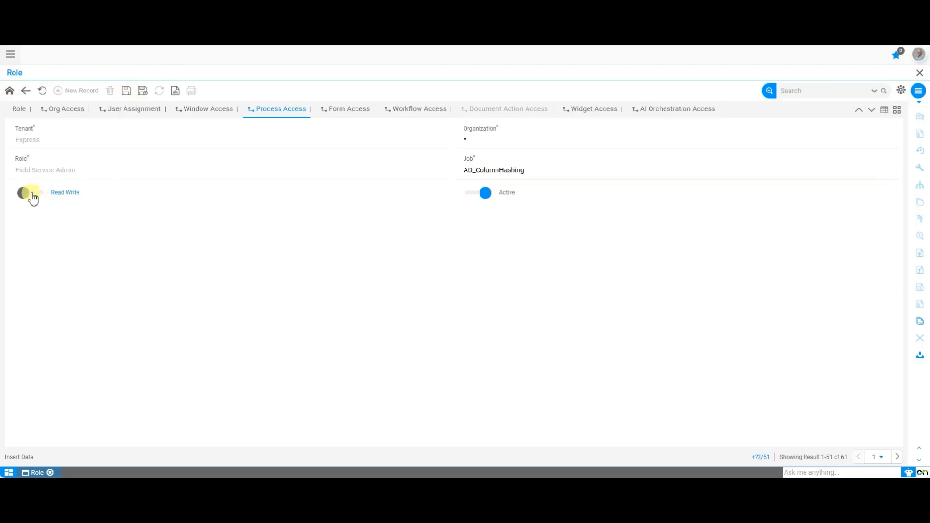
click(127, 92)
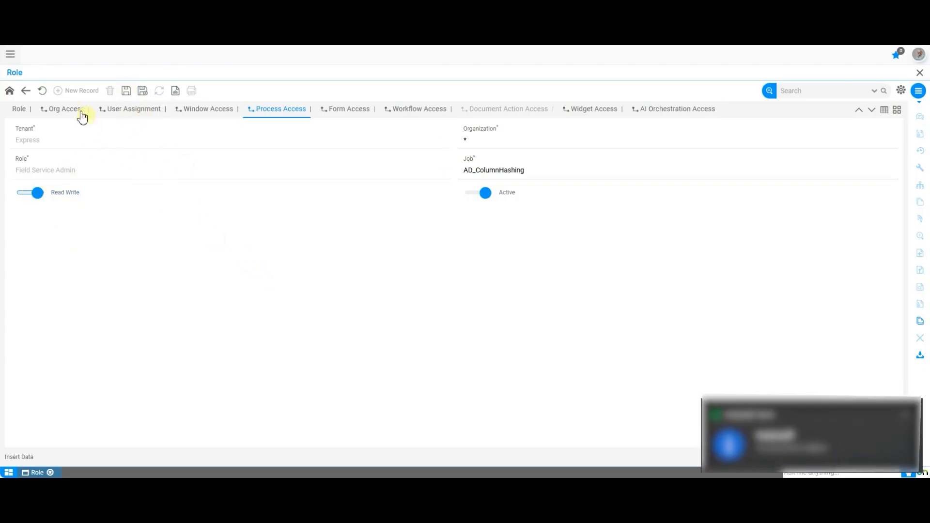
click(46, 92)
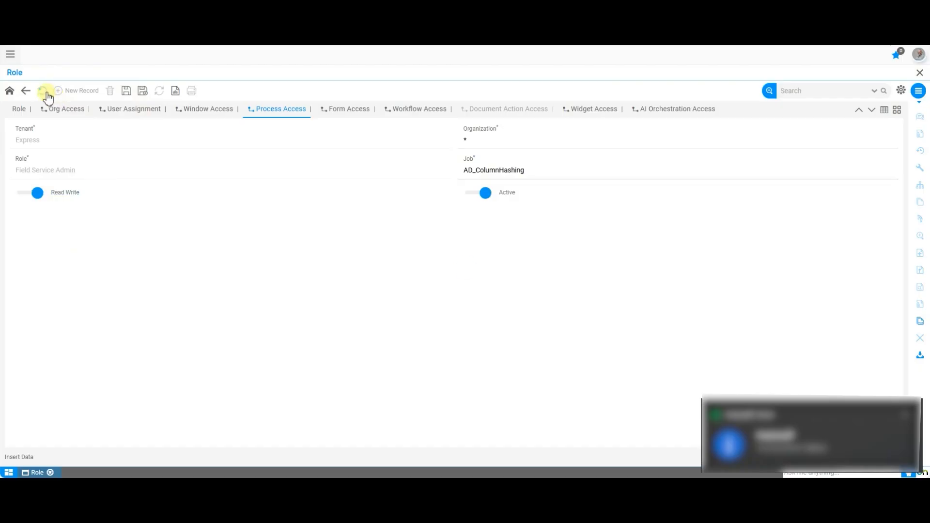
Step: Add a form access line for the CreateForecast page with Read Write on, then discard it
click(347, 115)
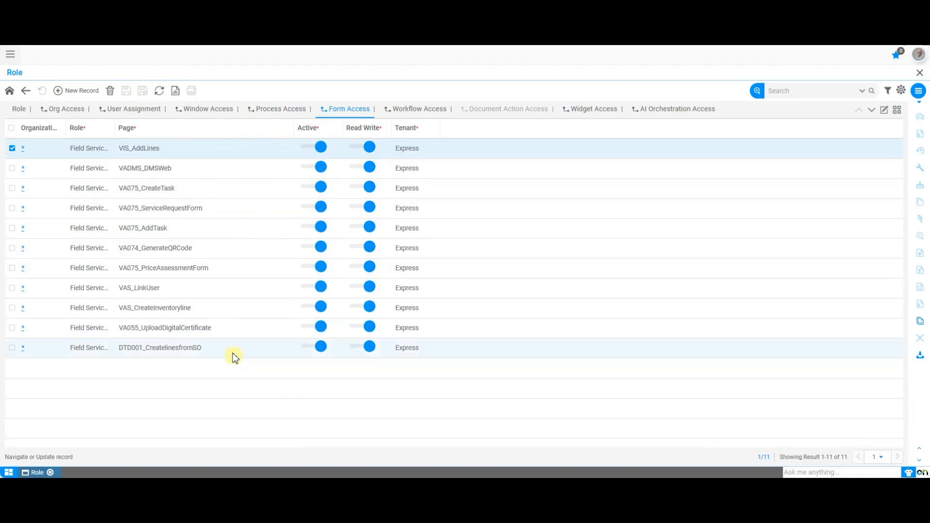
click(85, 95)
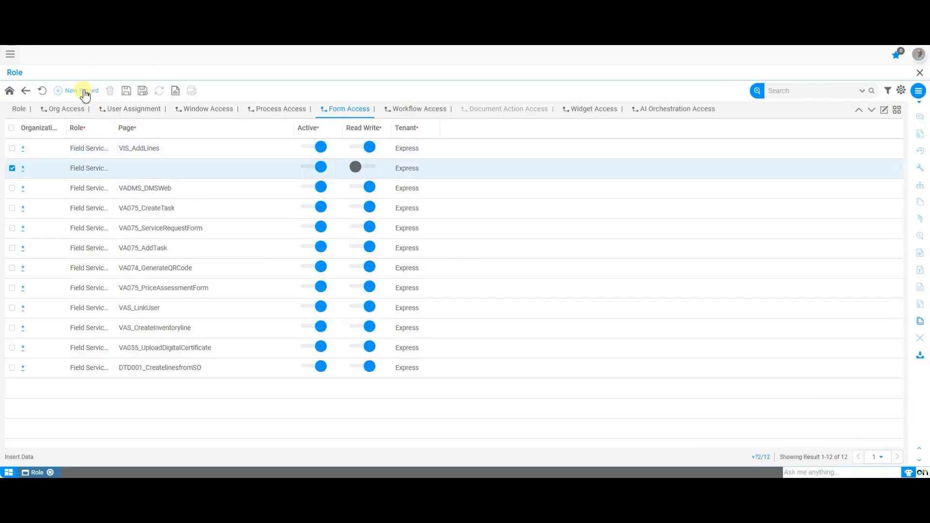
double_click(139, 171)
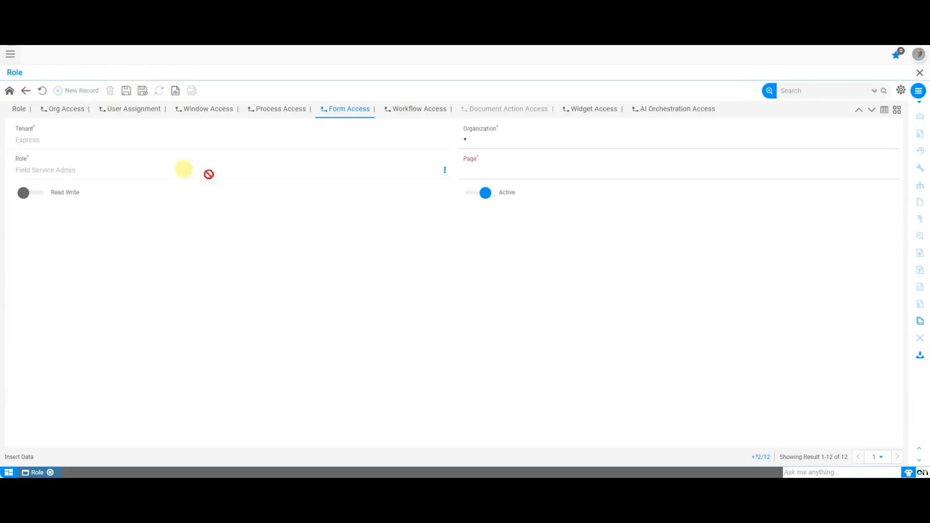
click(562, 178)
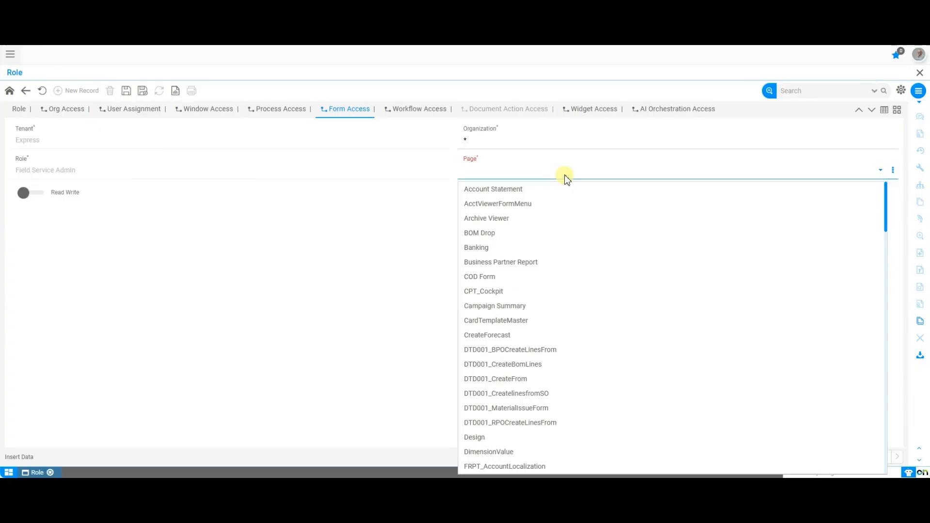
scroll(590, 312, down, 1)
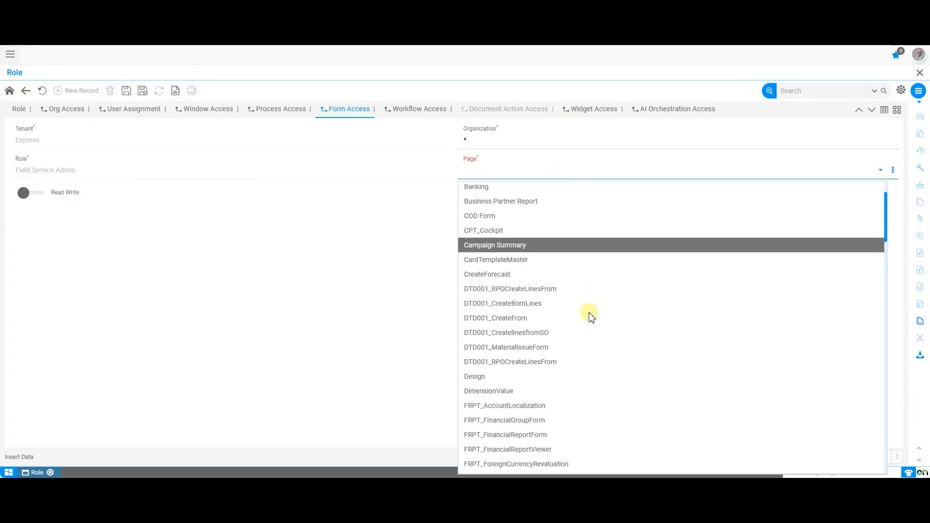
click(605, 280)
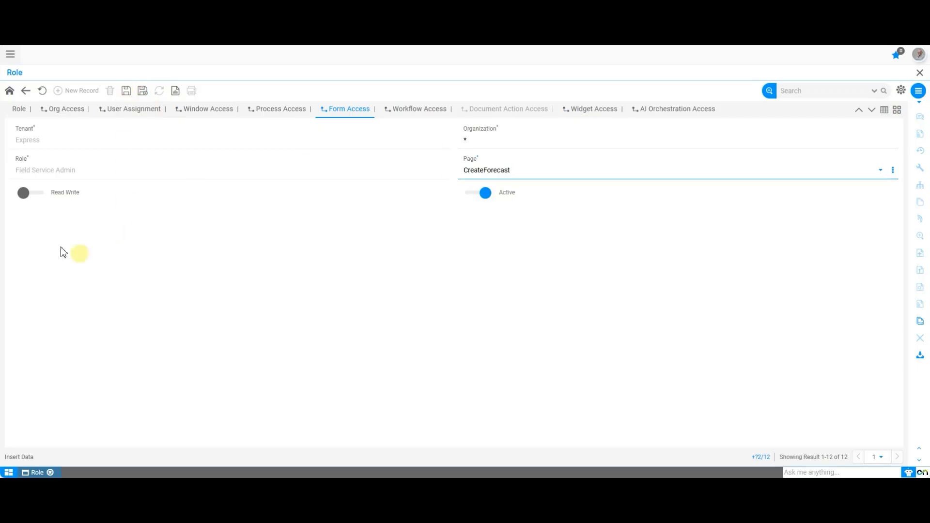
click(23, 196)
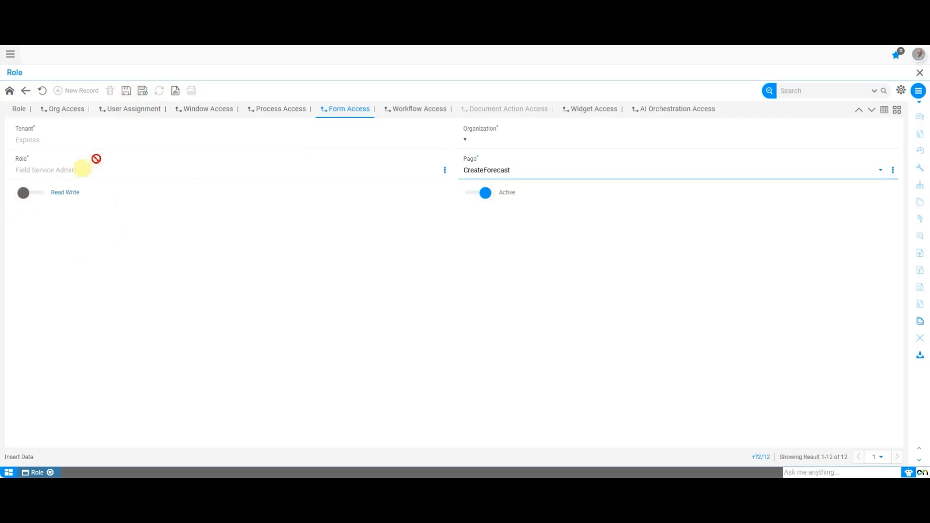
click(37, 193)
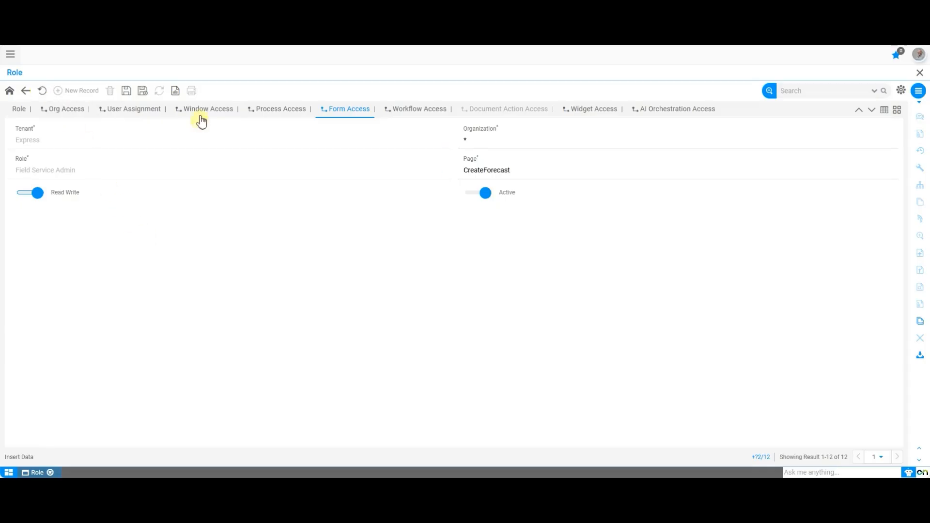
click(42, 90)
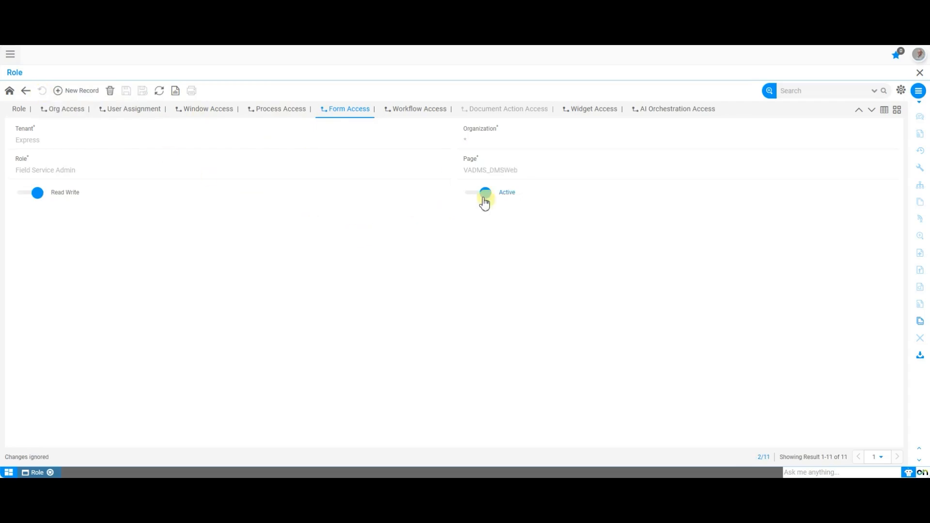
Step: Add a widget access line for VA075_SRDetails, switch it inactive, then discard the changes
click(603, 112)
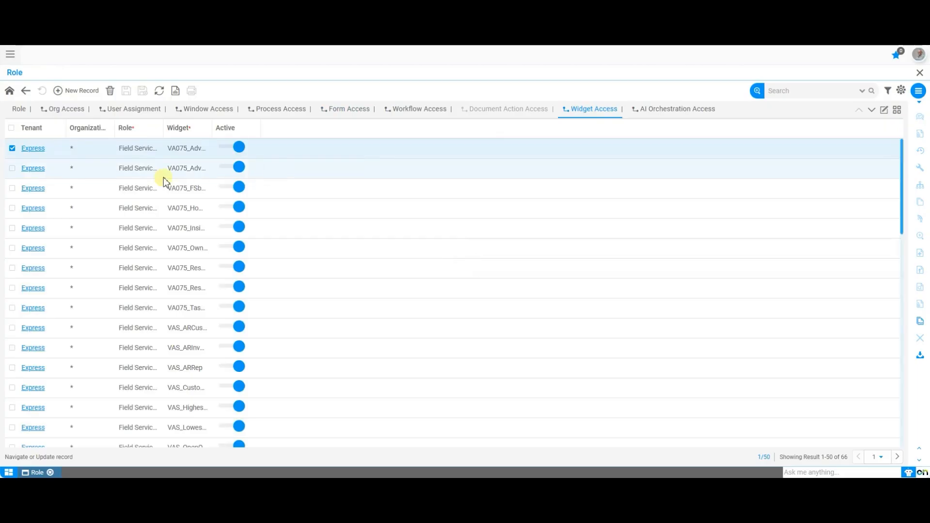
click(88, 93)
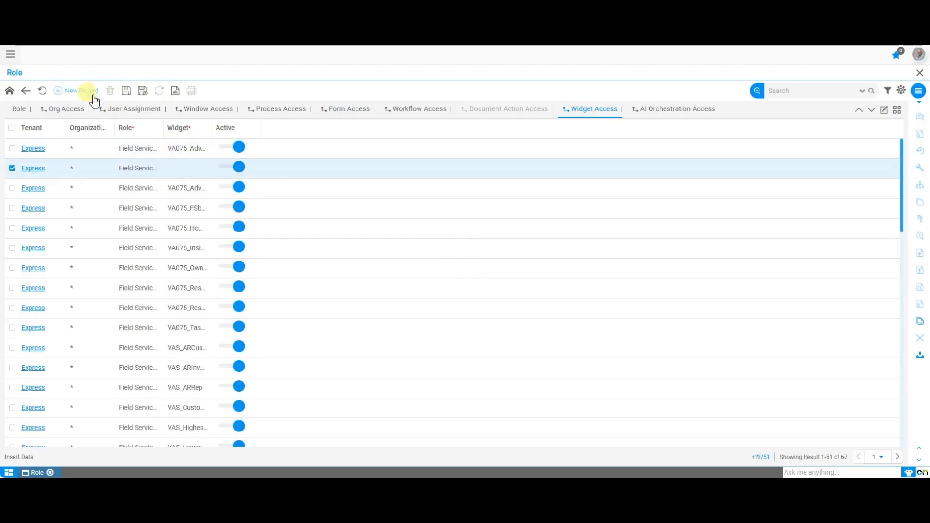
double_click(174, 175)
click(349, 202)
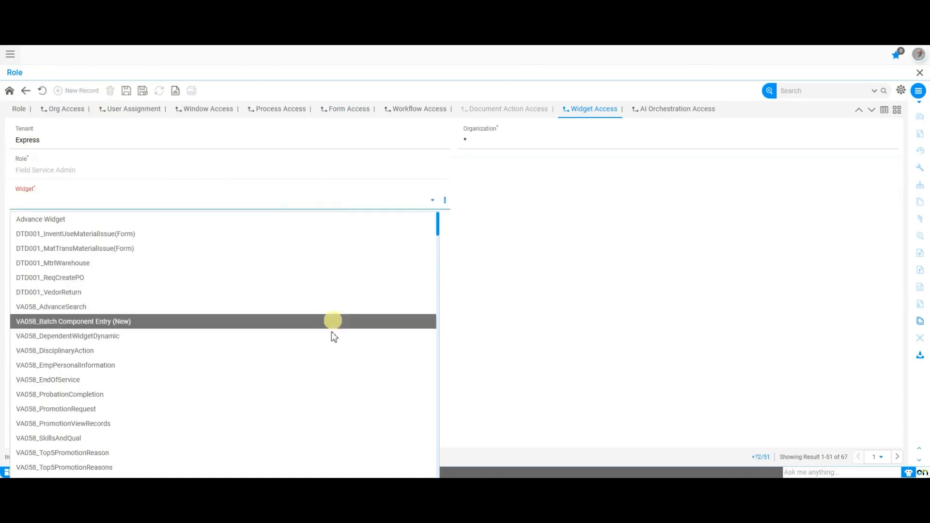
scroll(324, 368, down, 10)
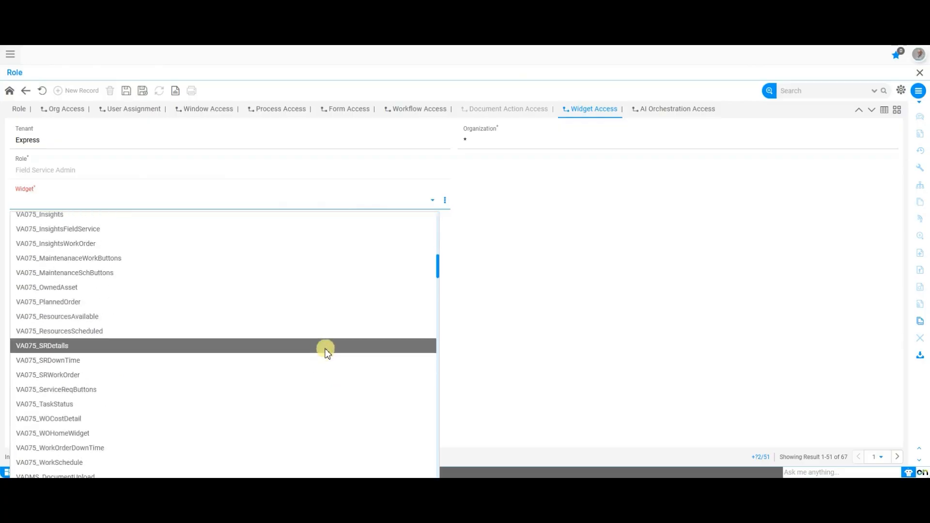
click(325, 347)
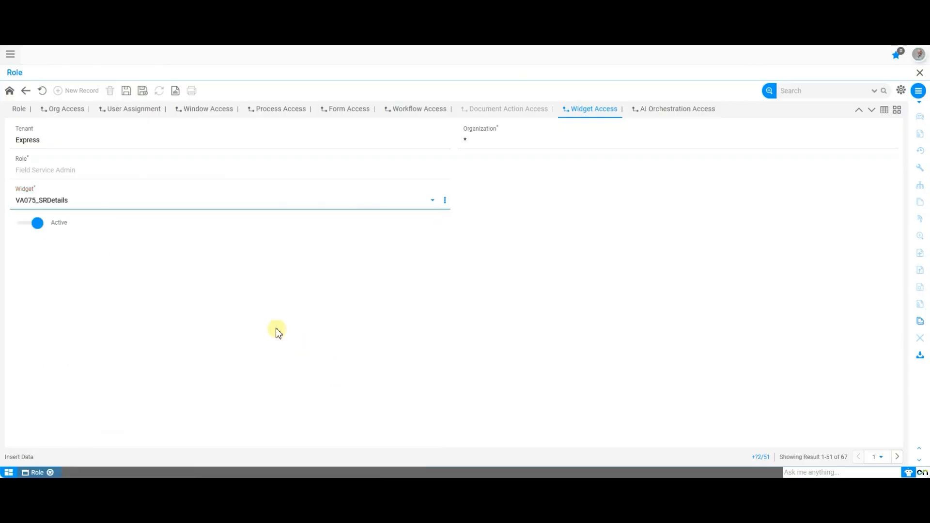
click(127, 93)
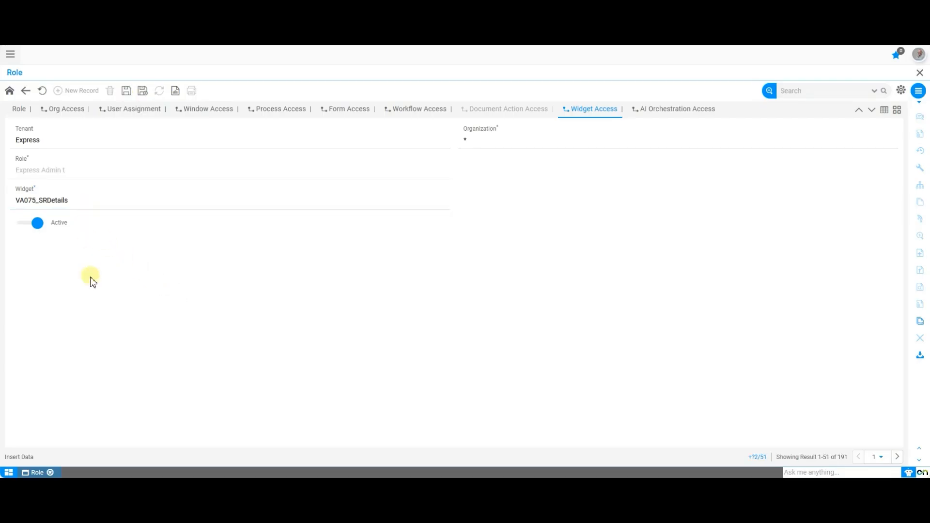
click(37, 224)
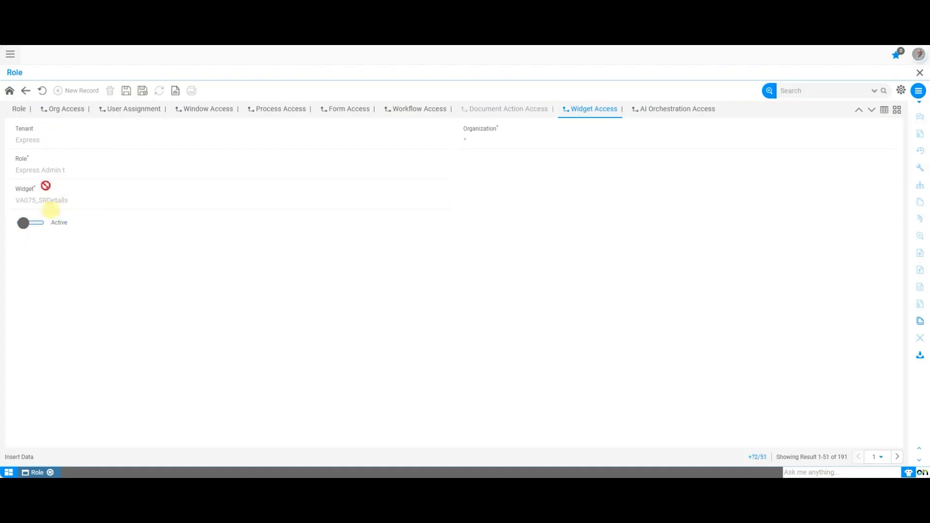
click(44, 92)
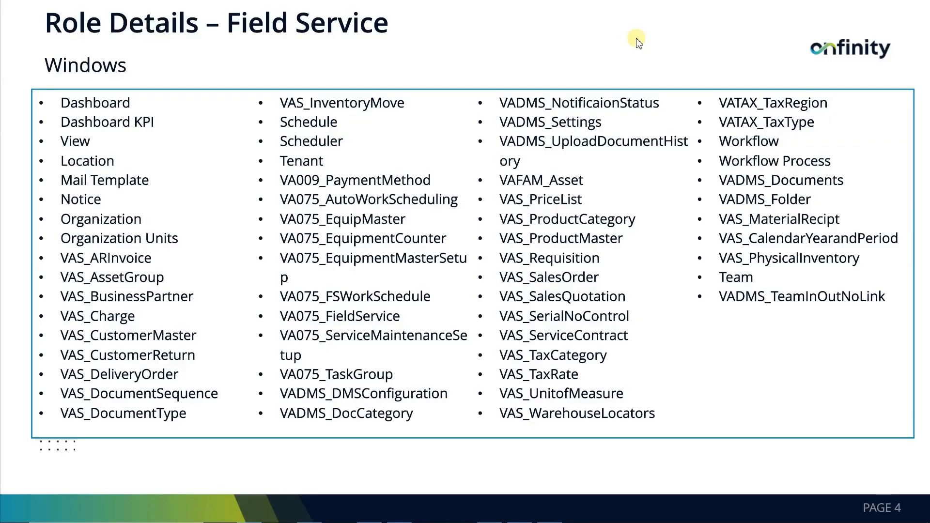
click(782, 40)
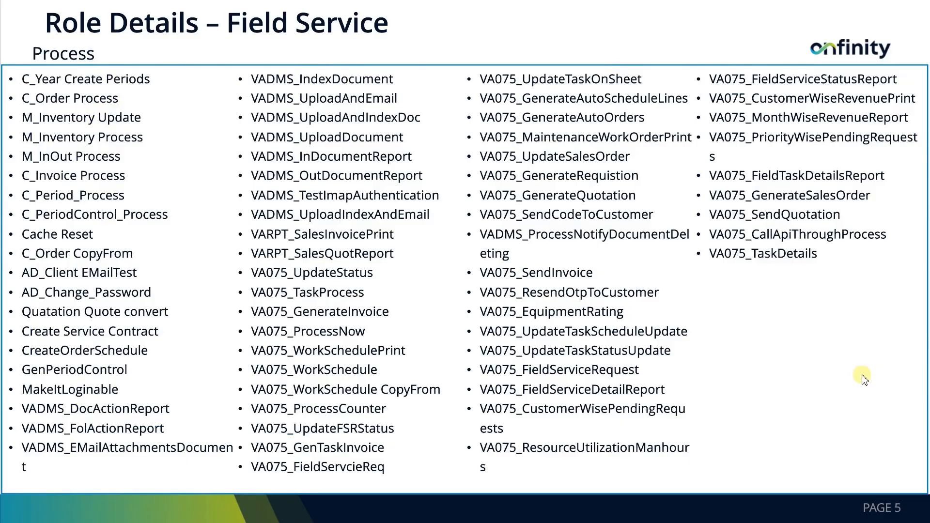
click(879, 303)
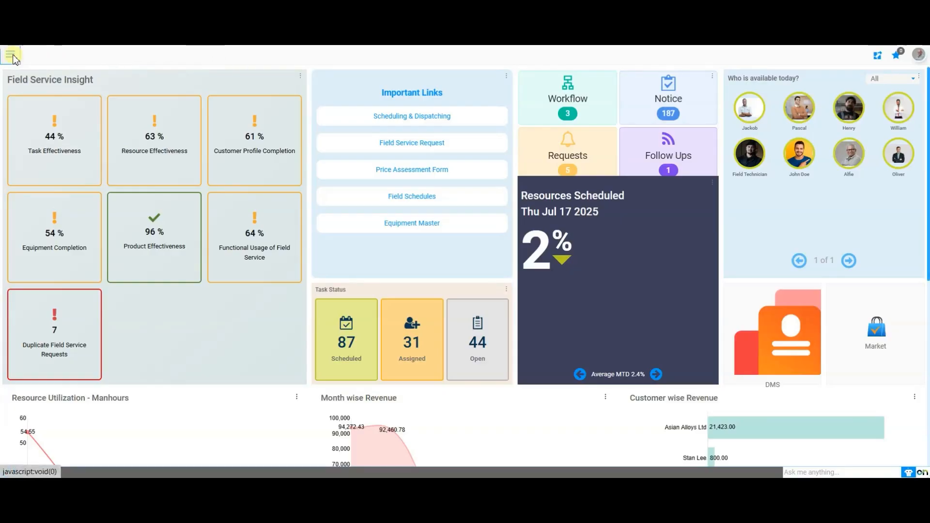
Step: Open the Dashboard Chart window through the menu search
click(10, 53)
text(dashbo)
key(Down)
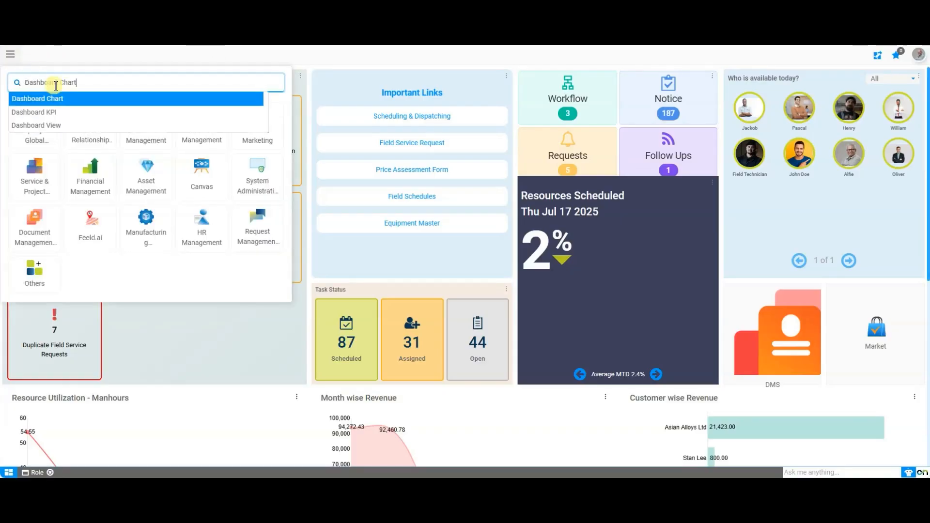
key(Return)
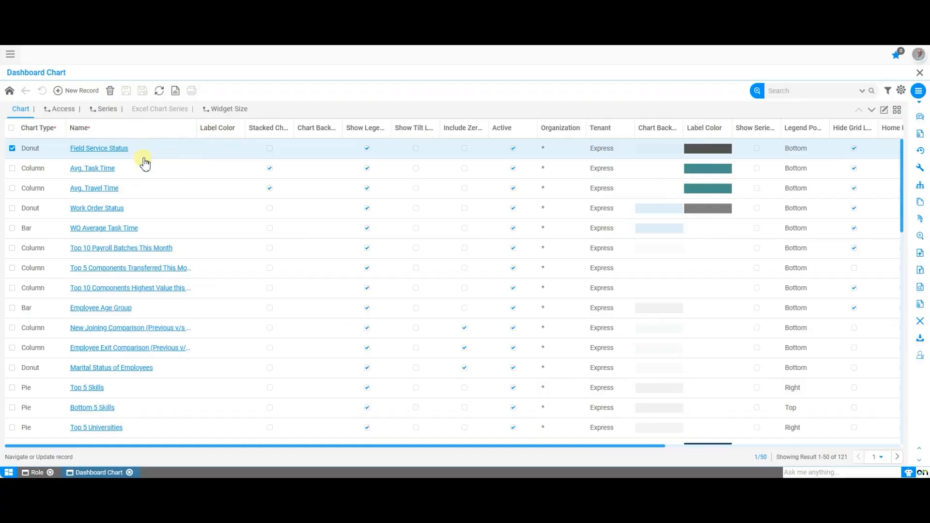
Step: Open the Field Service Status chart and view the roles on its Access tab
scroll(173, 293, down, 5)
scroll(173, 293, up, 5)
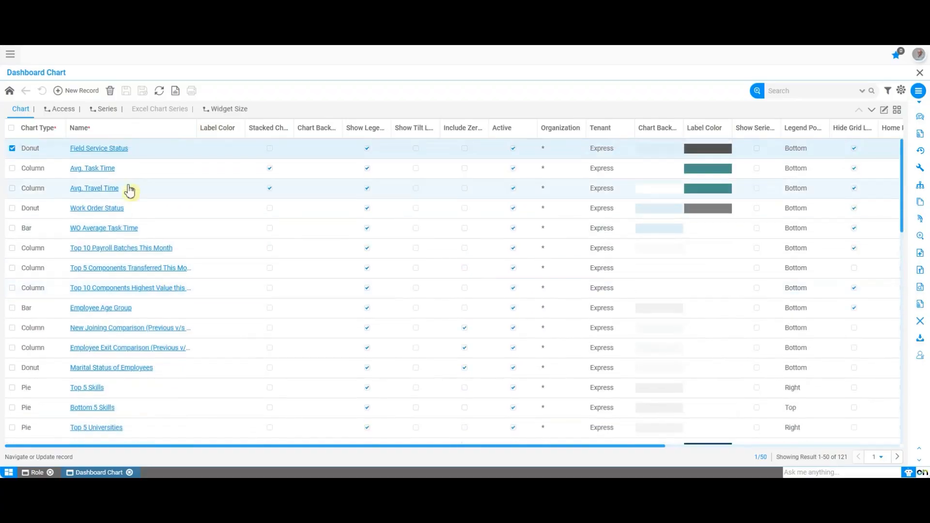
click(112, 149)
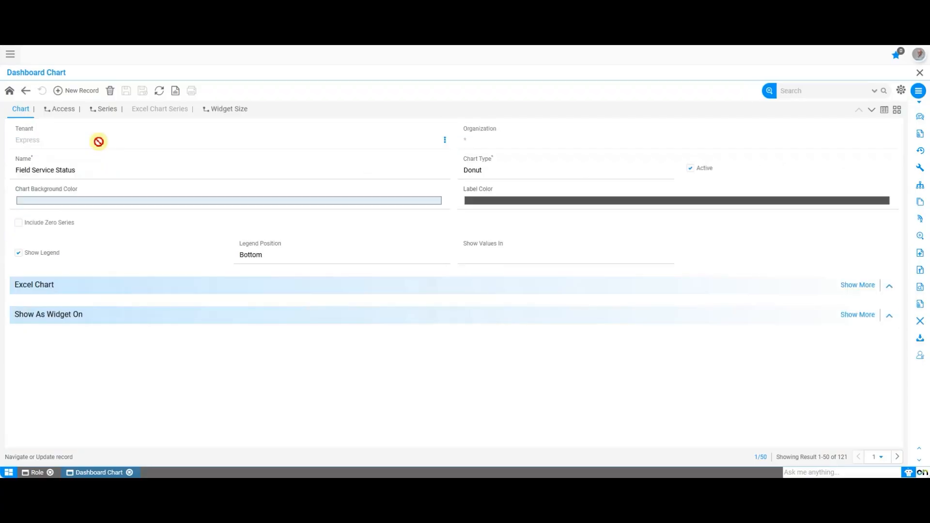
click(68, 112)
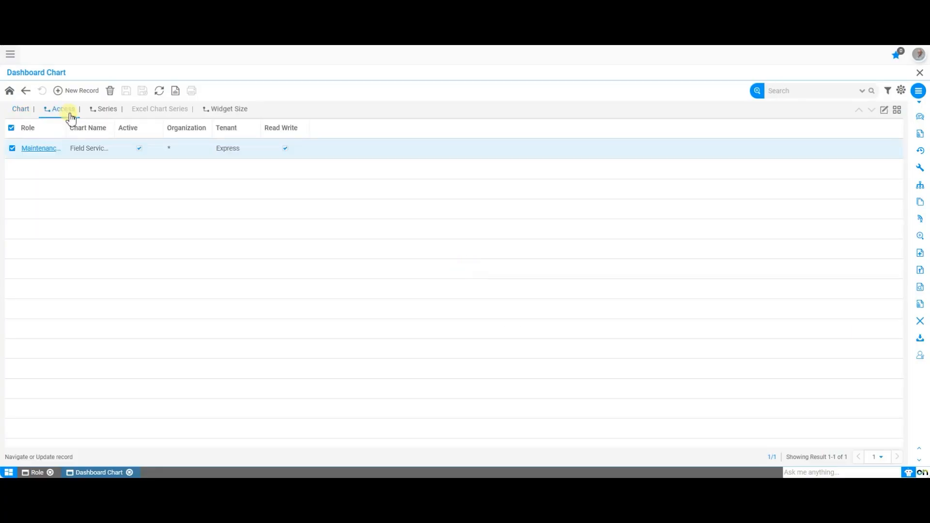
Step: Add a chart access line for the Field Service Admin role with Read Write on, then discard it
click(84, 92)
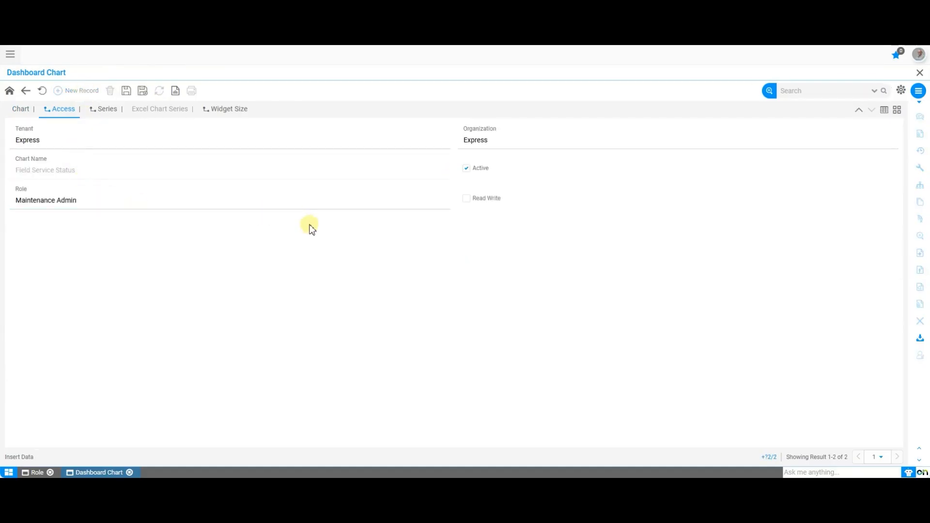
click(301, 208)
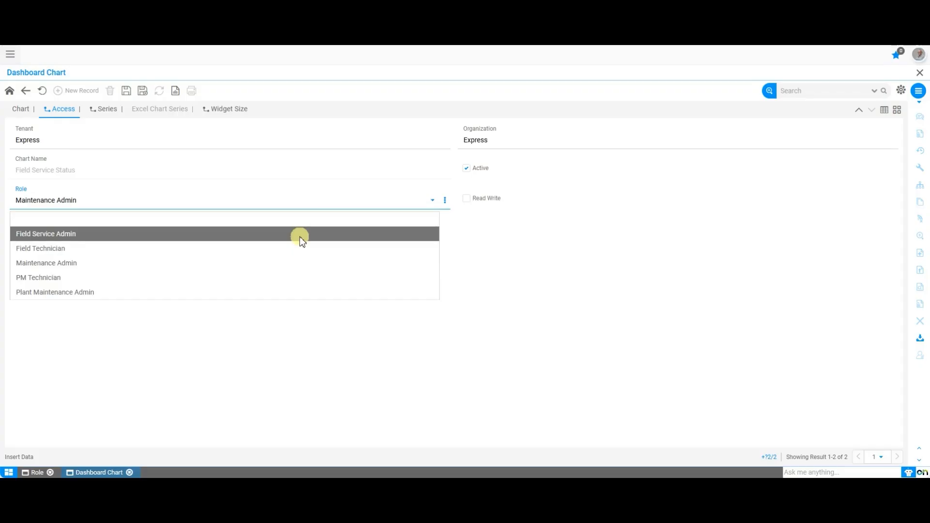
click(301, 237)
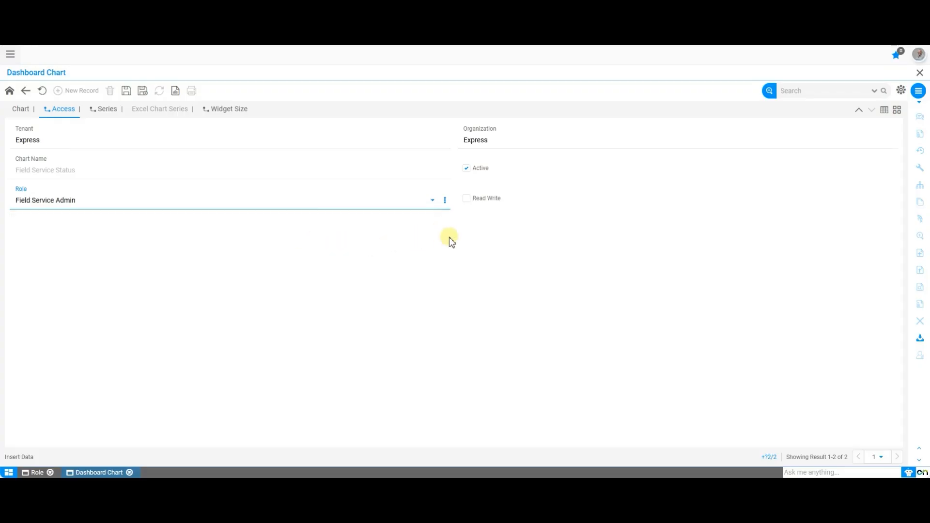
click(467, 200)
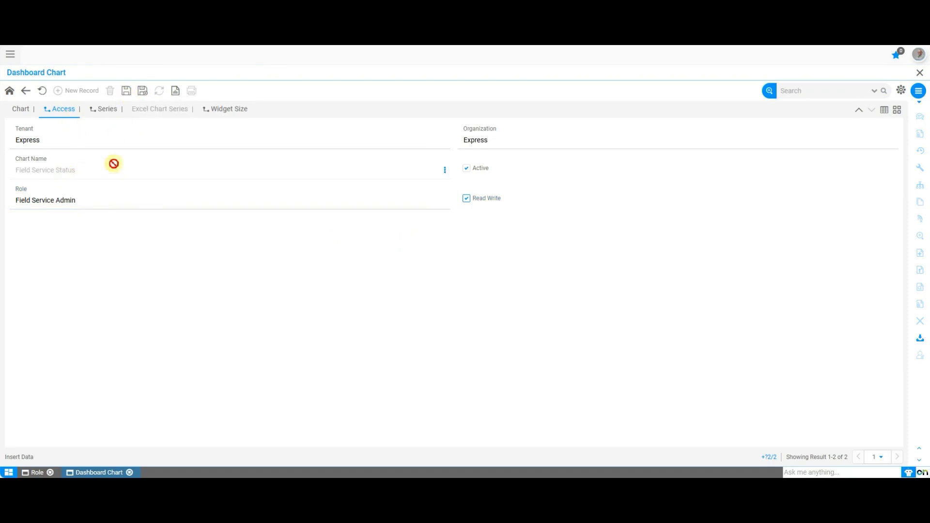
click(42, 91)
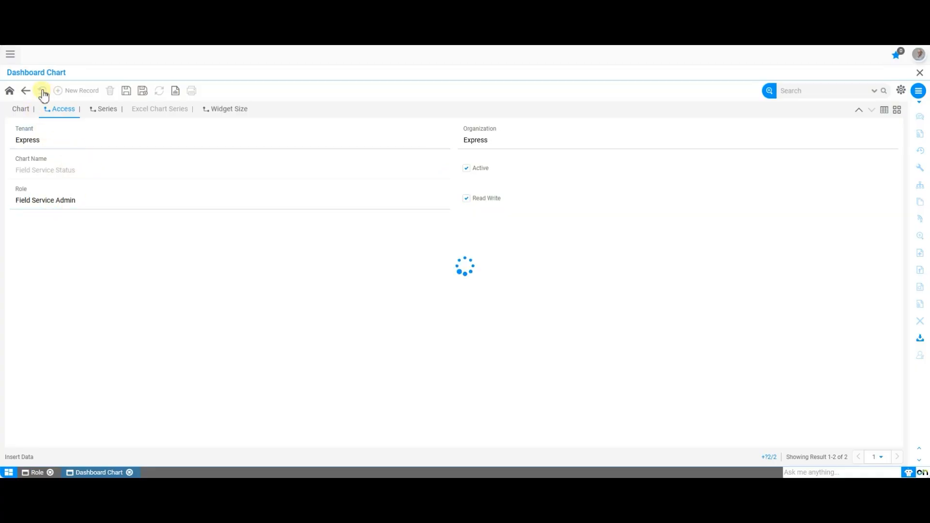
Step: Open the Dashboard KPI window through the menu search
click(12, 56)
text(das)
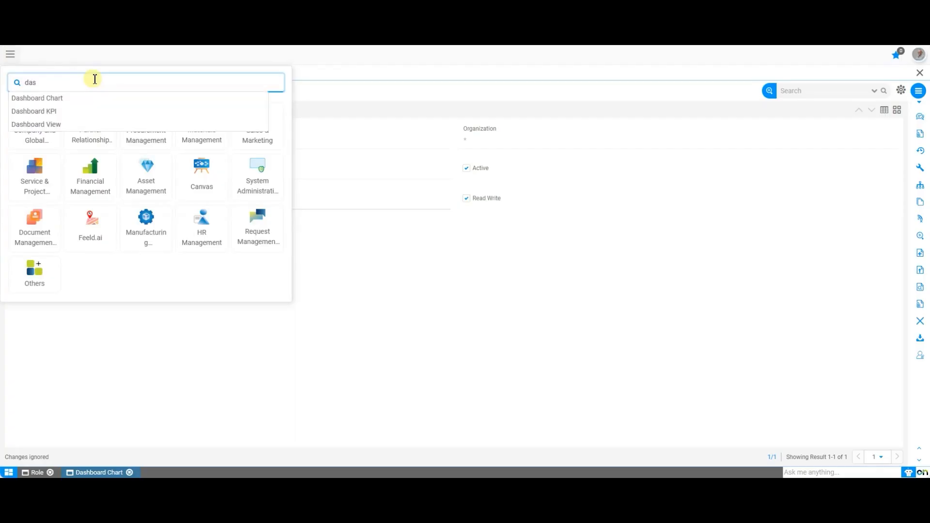
text(hb)
key(Down)
key(Down)
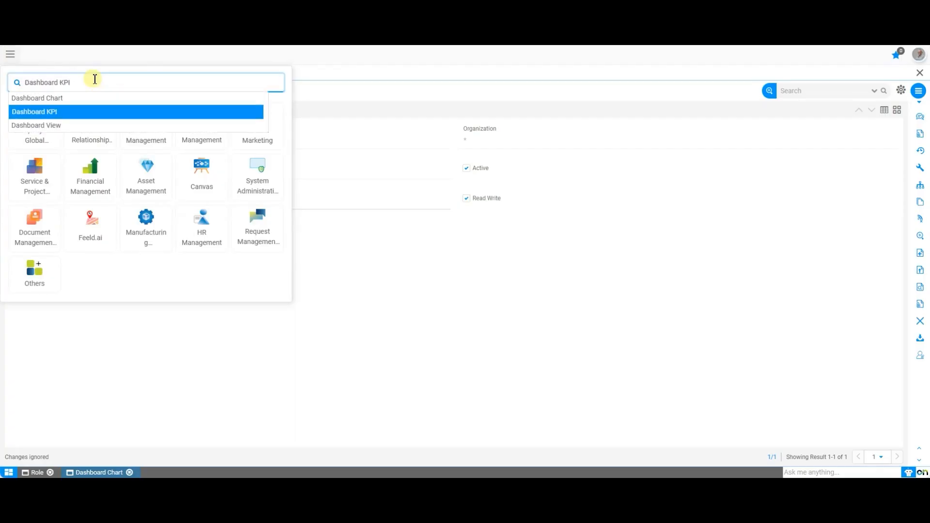
key(Return)
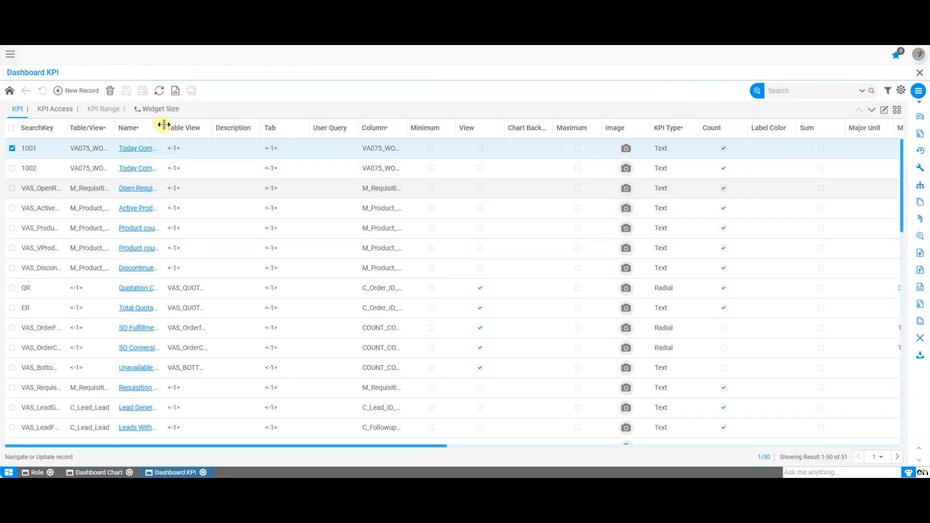
Step: Open the Today Completed Schedules KPI and view its KPI Access tab
drag(163, 127, 216, 129)
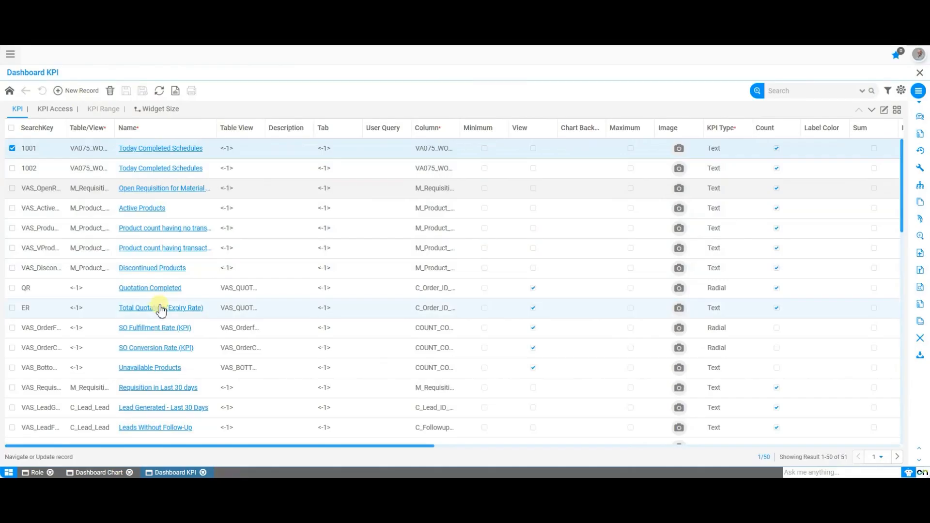
scroll(158, 305, down, 3)
scroll(158, 305, up, 3)
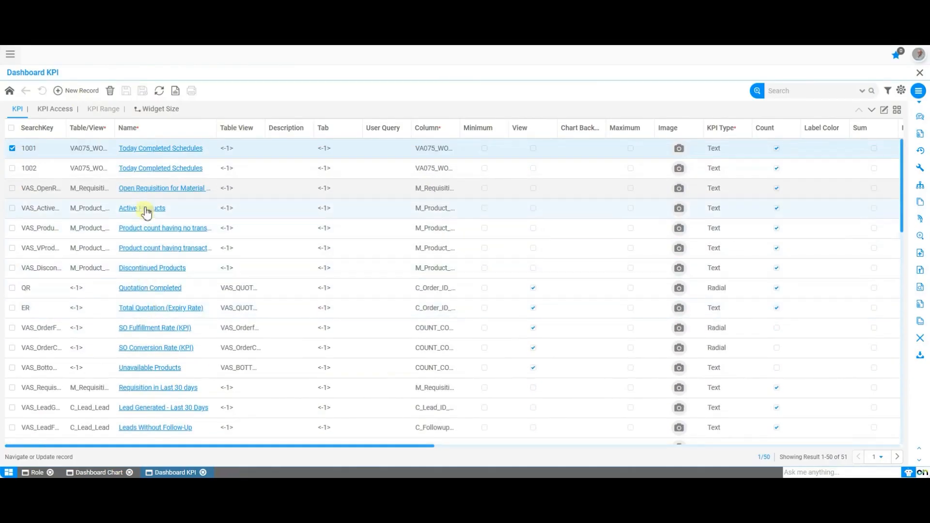
click(149, 148)
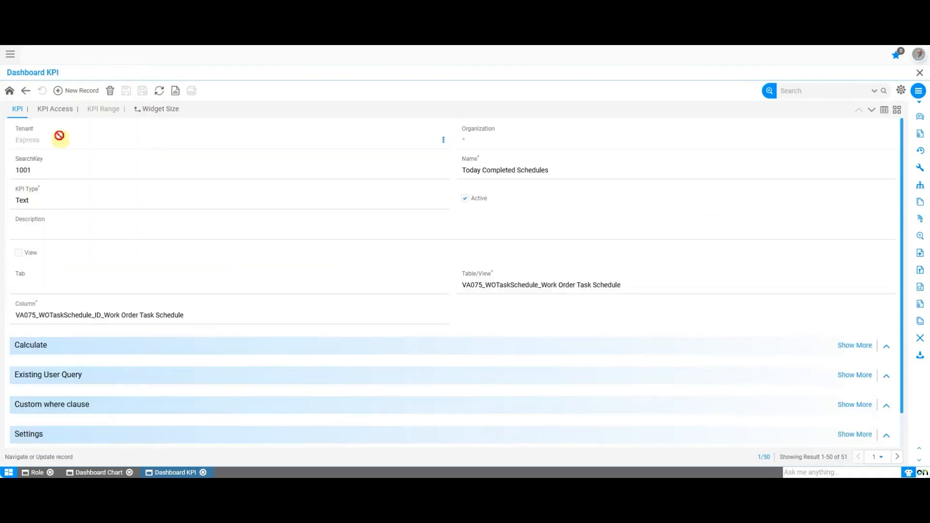
click(58, 112)
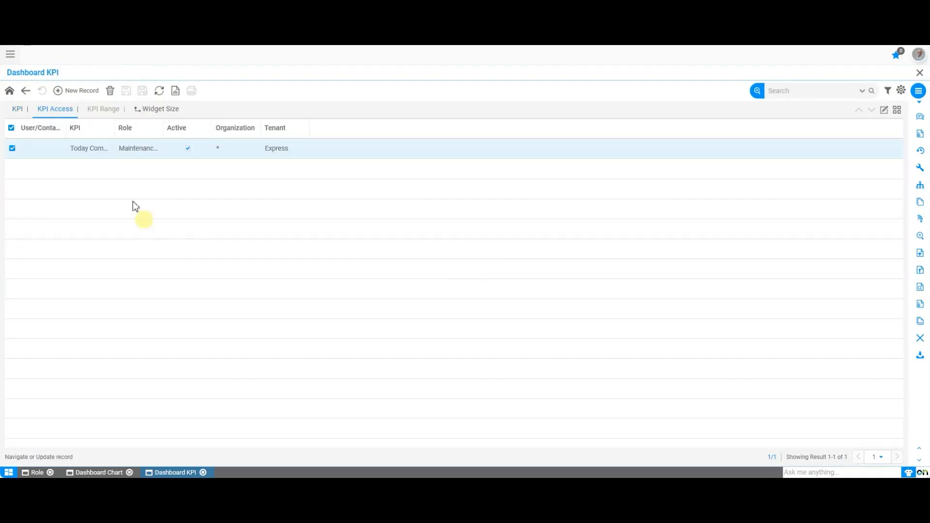
Step: Add a KPI access line for the Field Service Admin role and save it
click(87, 91)
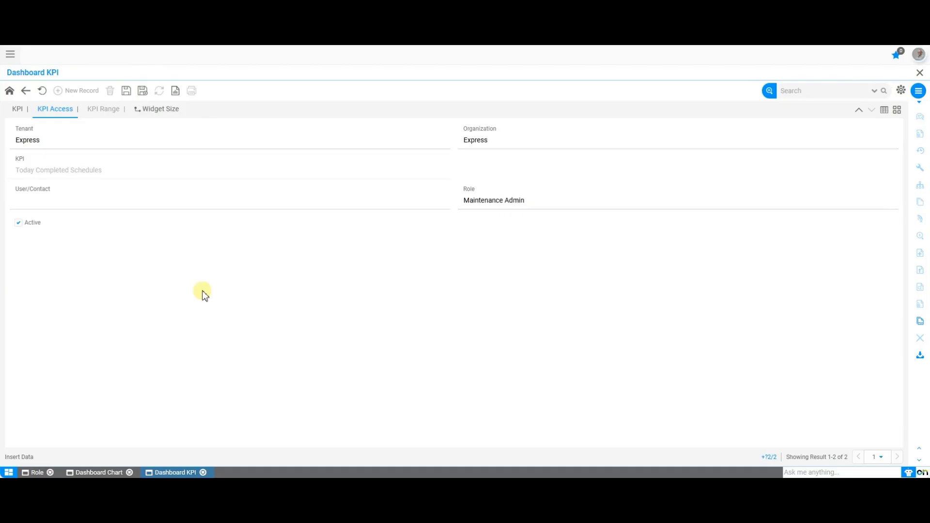
click(501, 203)
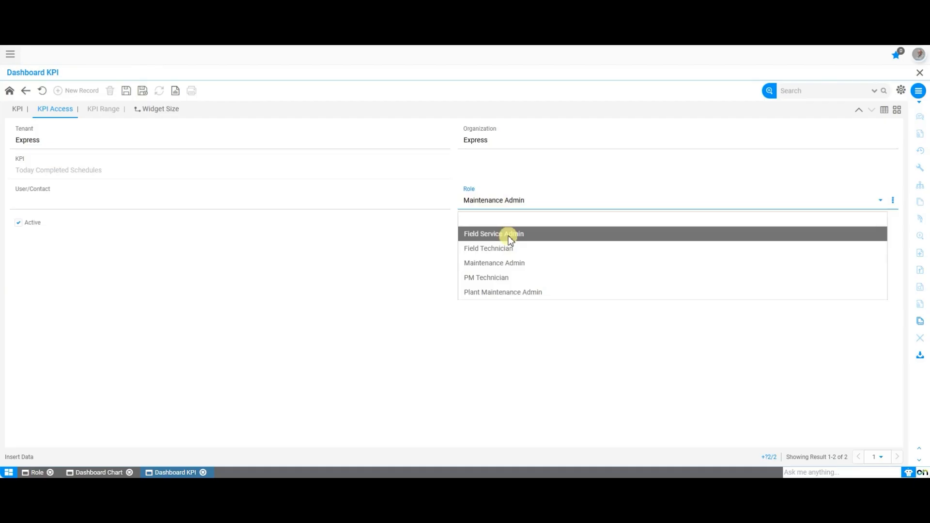
click(510, 237)
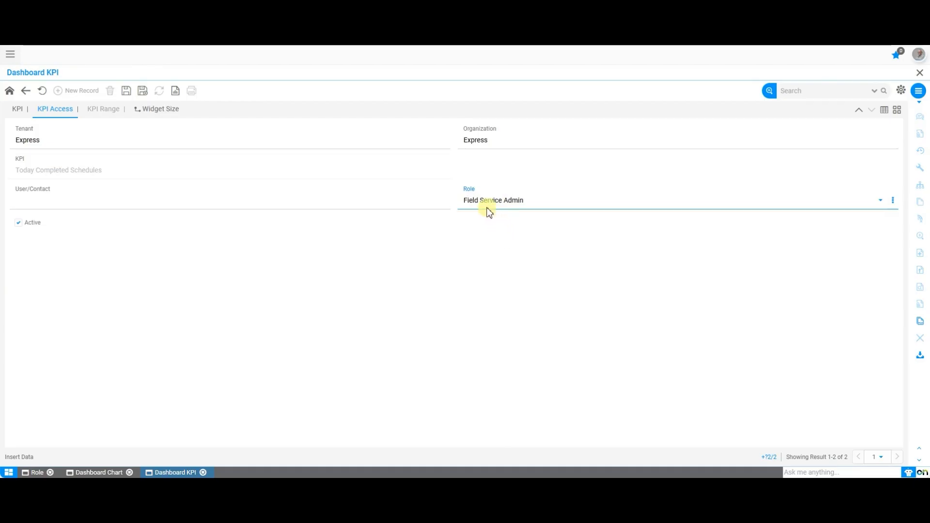
click(127, 92)
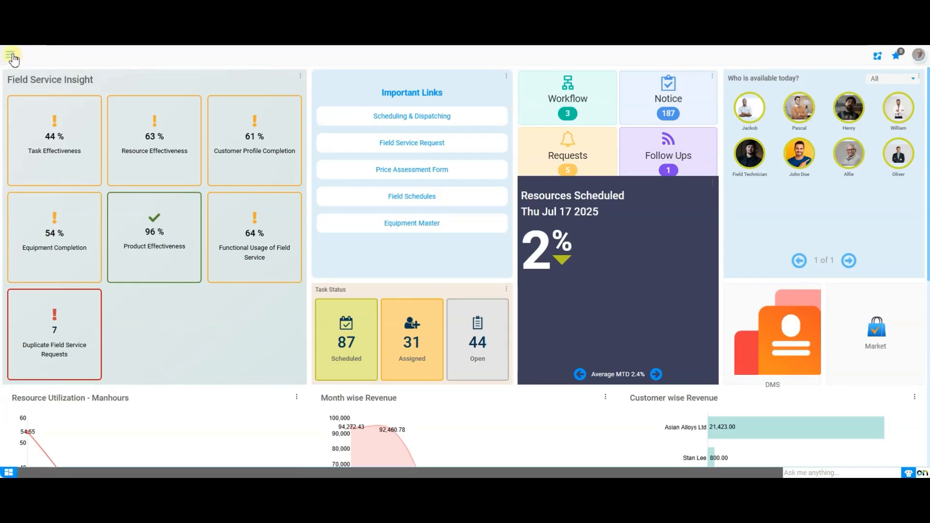
Step: Open the Right Group window and start a new group record without filling in its name or description
click(12, 55)
text(right)
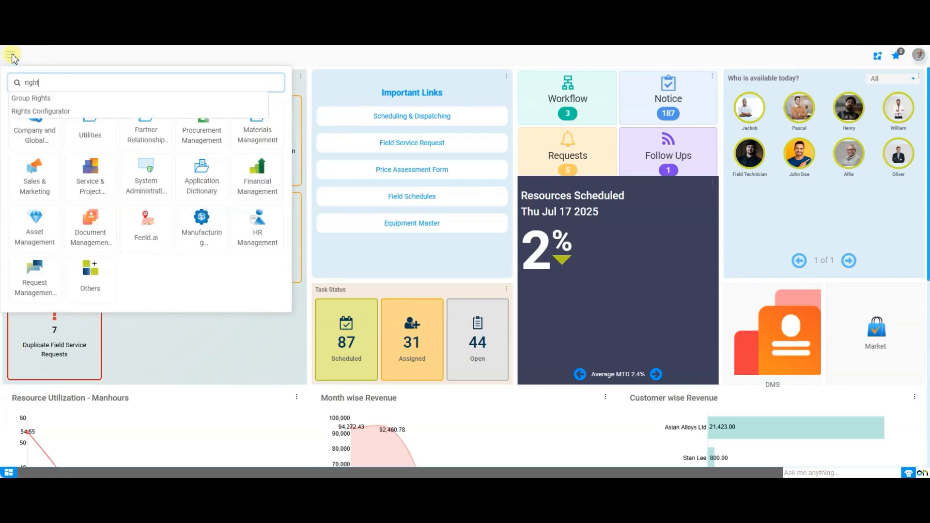
key(Down)
key(Return)
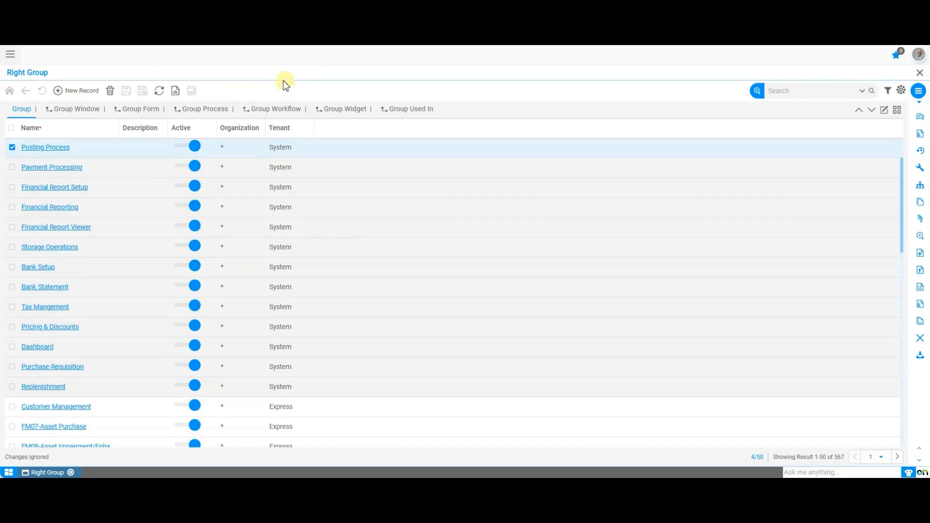
click(92, 95)
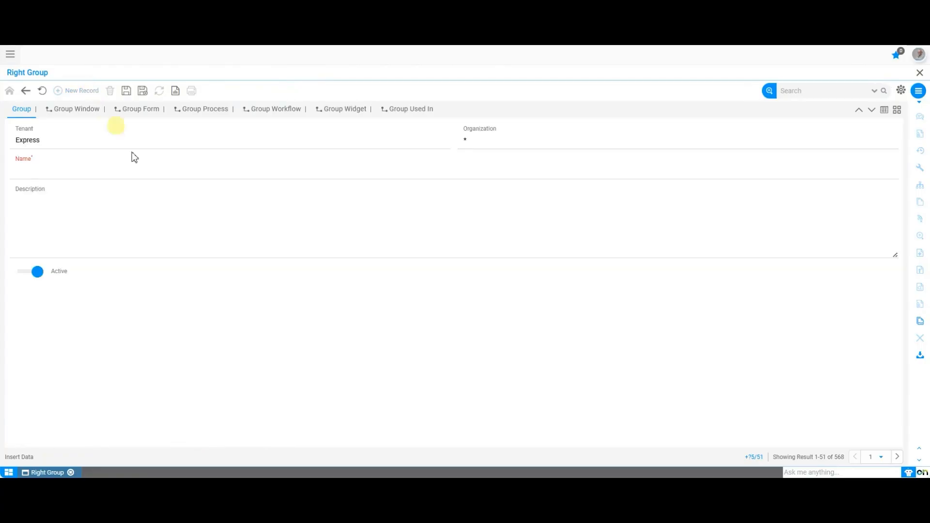
click(210, 174)
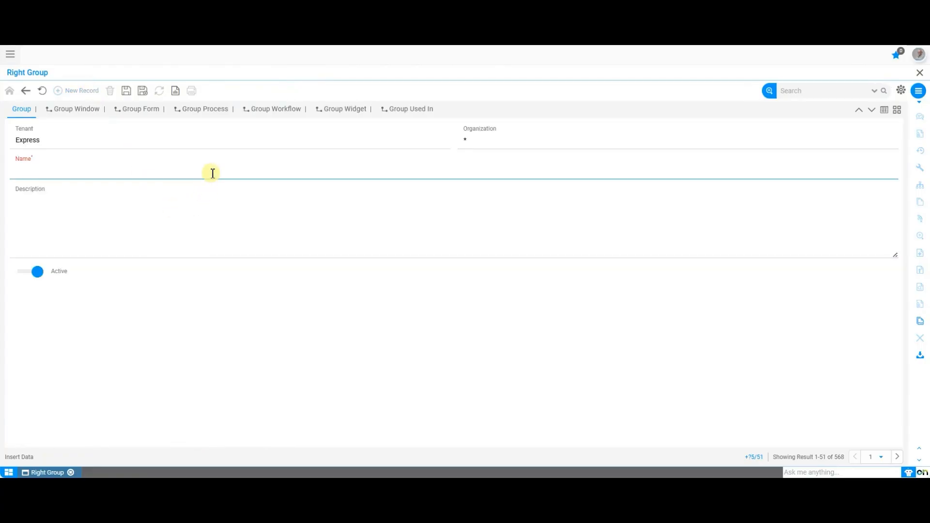
click(209, 217)
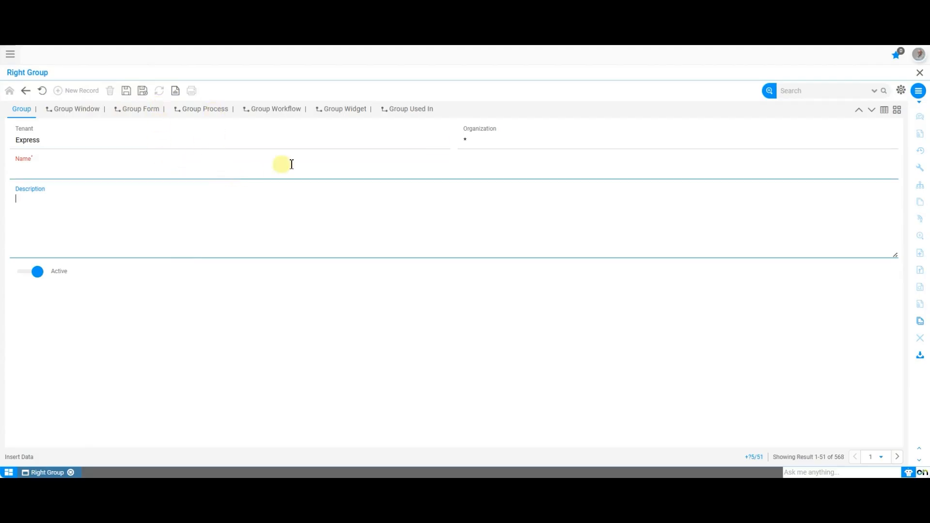
click(327, 266)
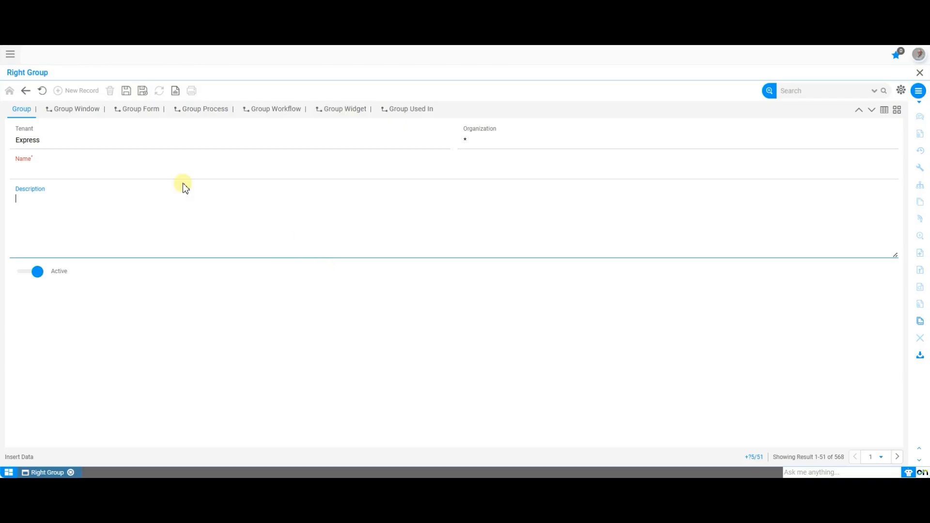
click(449, 83)
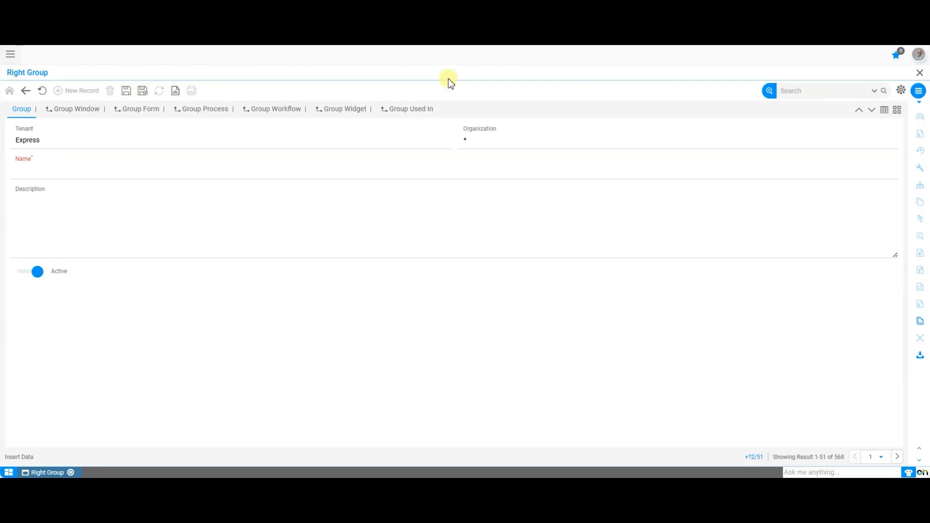
Step: Open the Rights Configurator through the menu search and select a technician user
click(10, 472)
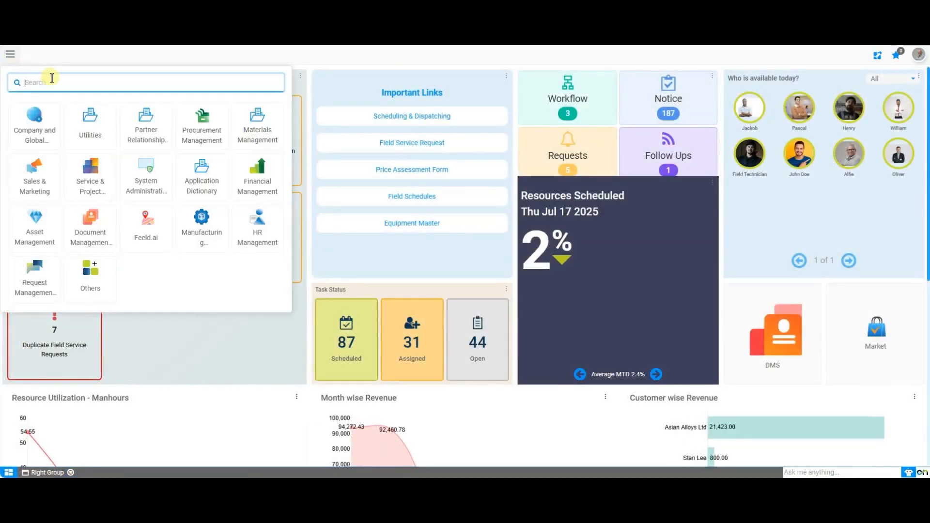
text(Rights Configurator)
key(Return)
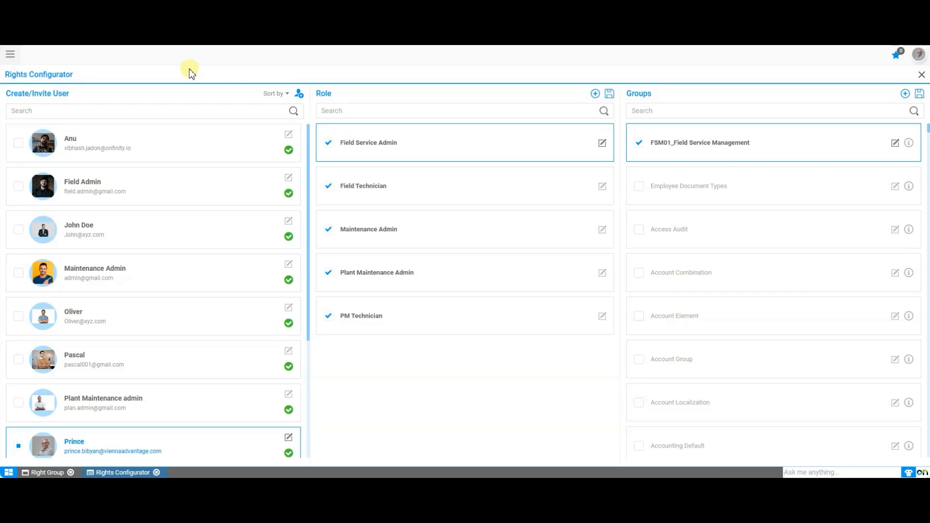
scroll(172, 320, down, 4)
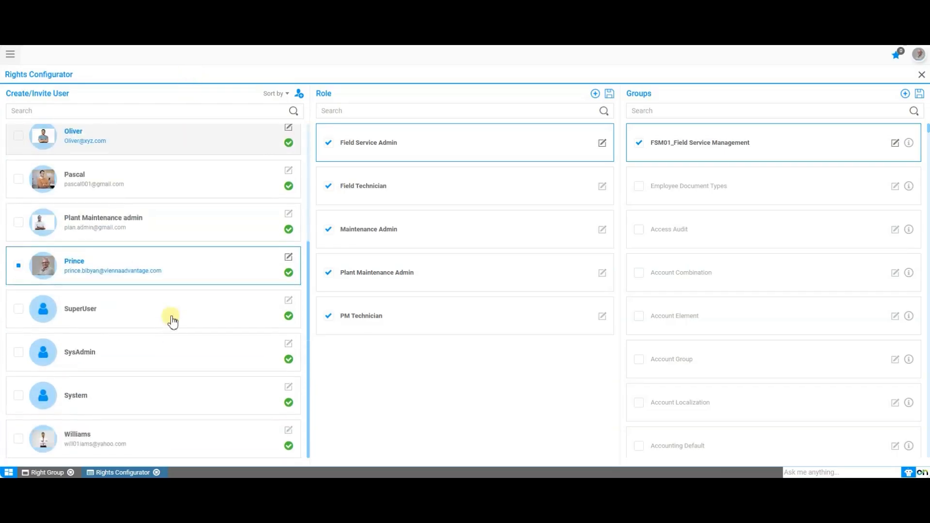
scroll(173, 320, up, 4)
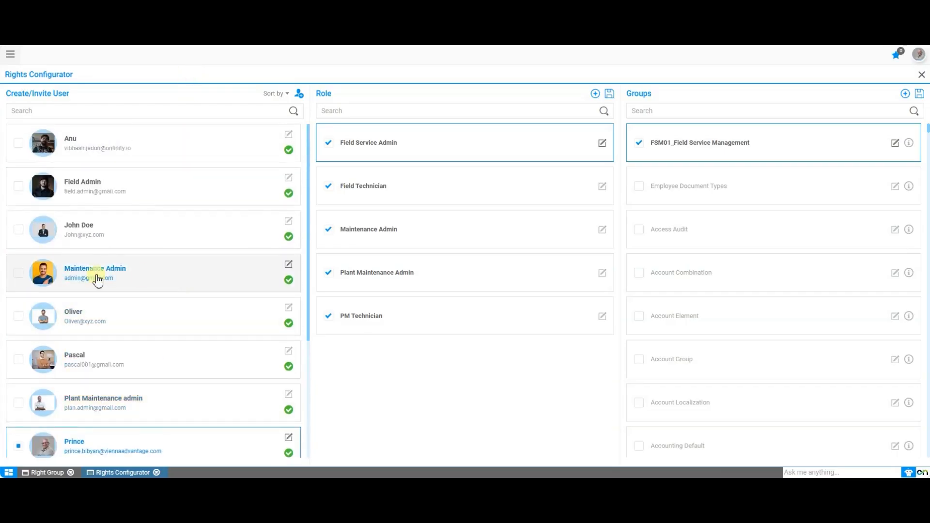
click(99, 322)
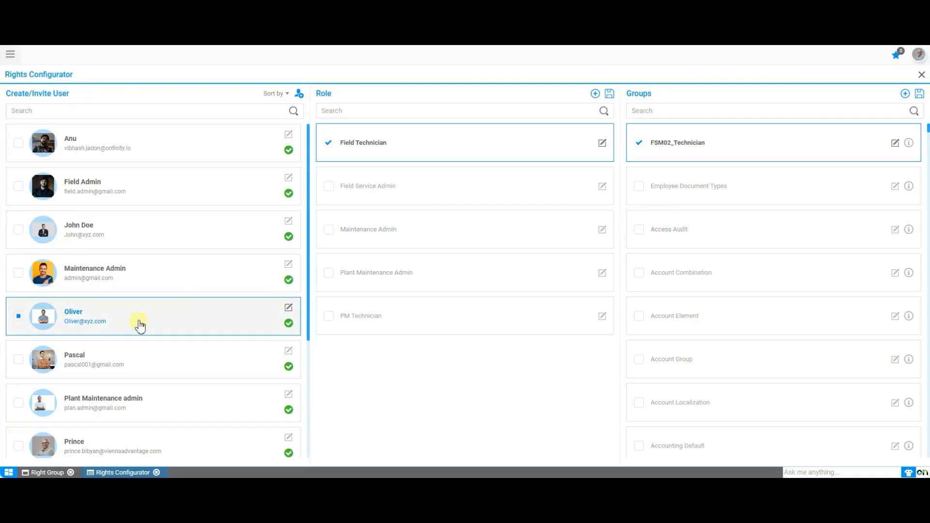
Step: Tick and untick the Field Service Admin role for the selected user, then tick the Access Audit group
click(329, 188)
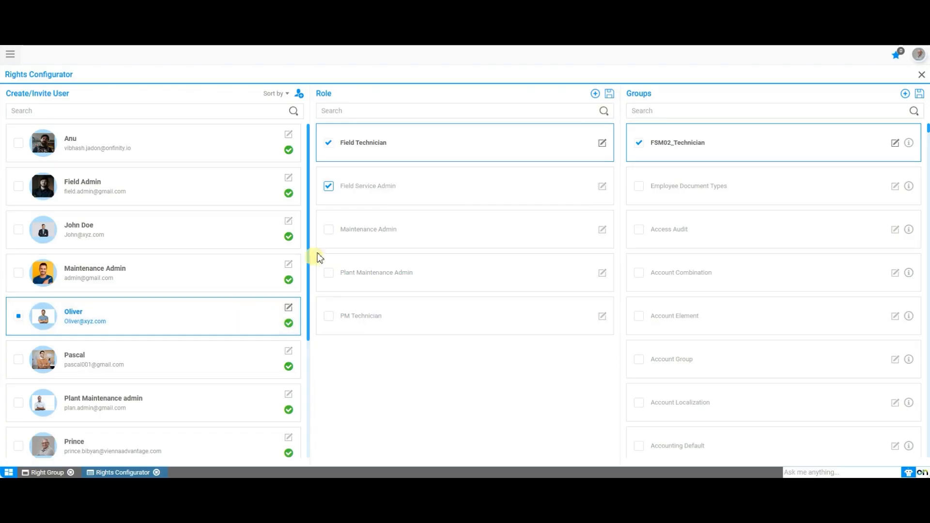
click(328, 187)
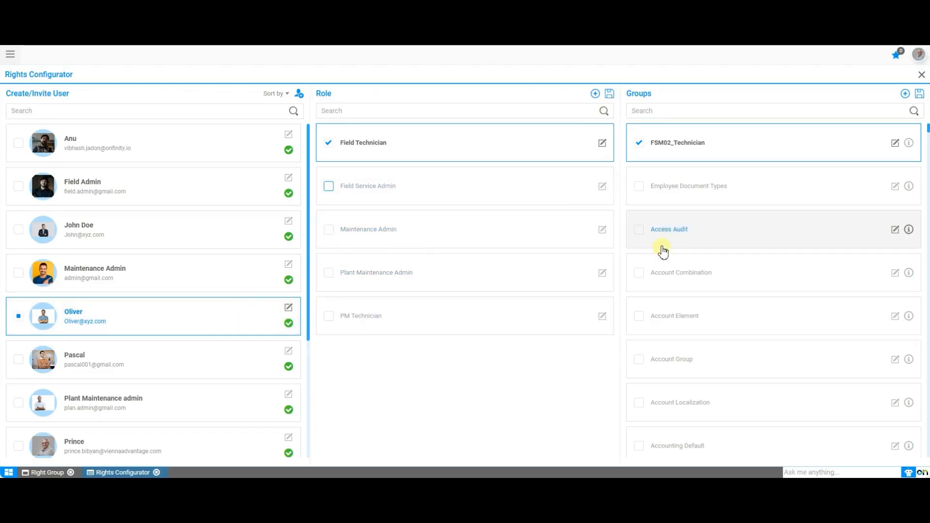
click(640, 231)
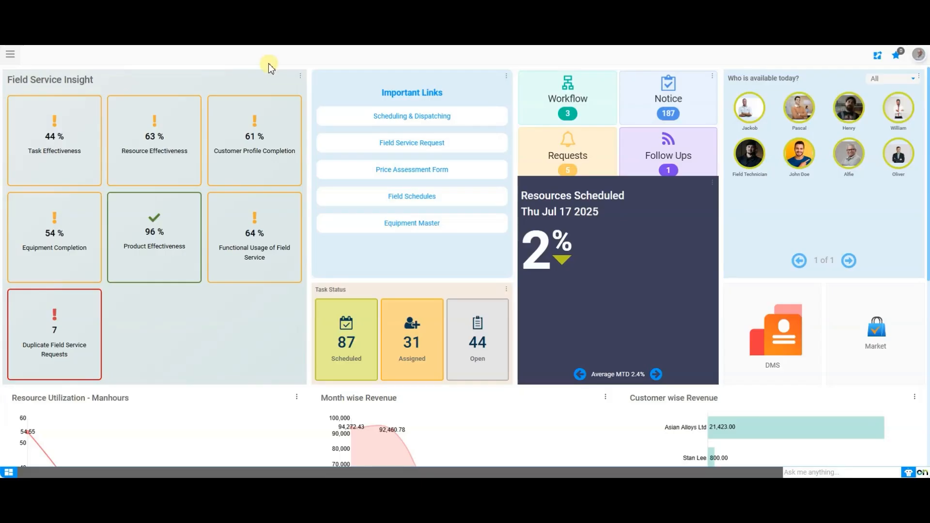
Step: Open the User Management window through the menu search and start a new user record
click(10, 54)
text(user man)
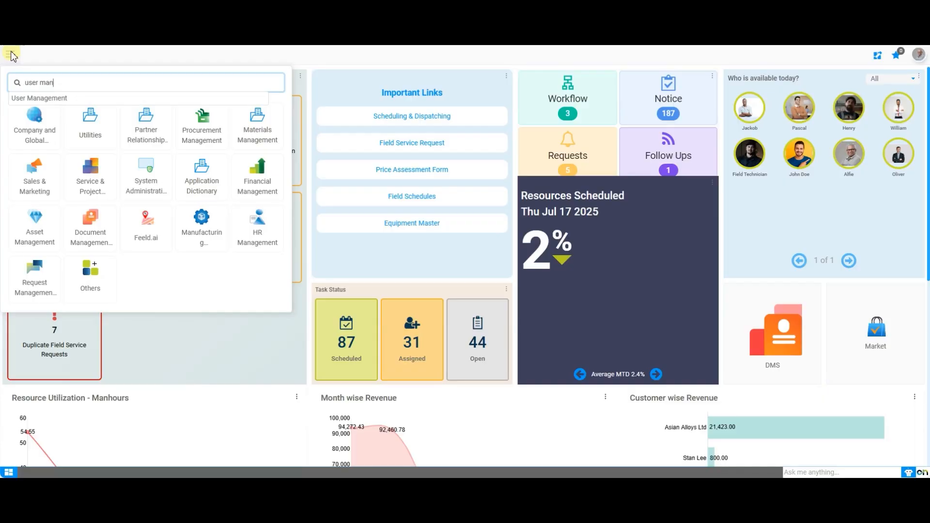
key(Down)
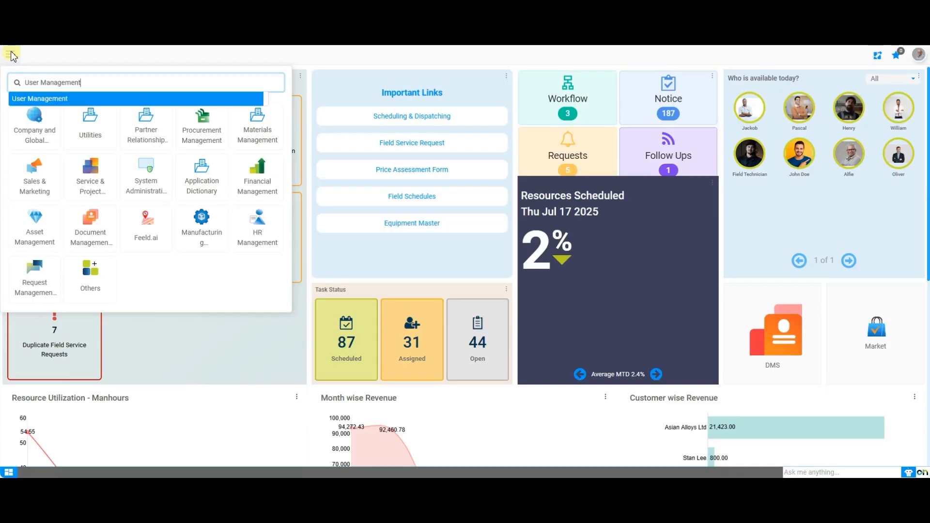
key(Return)
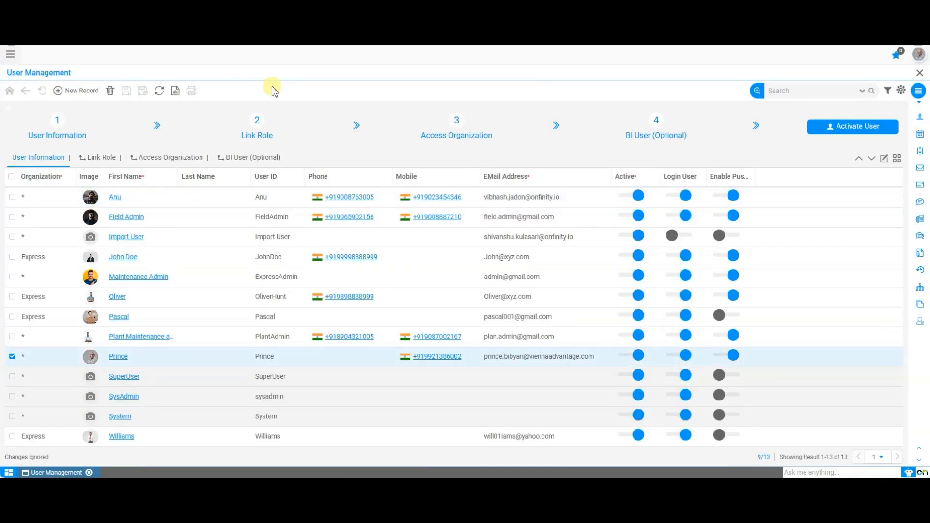
click(90, 93)
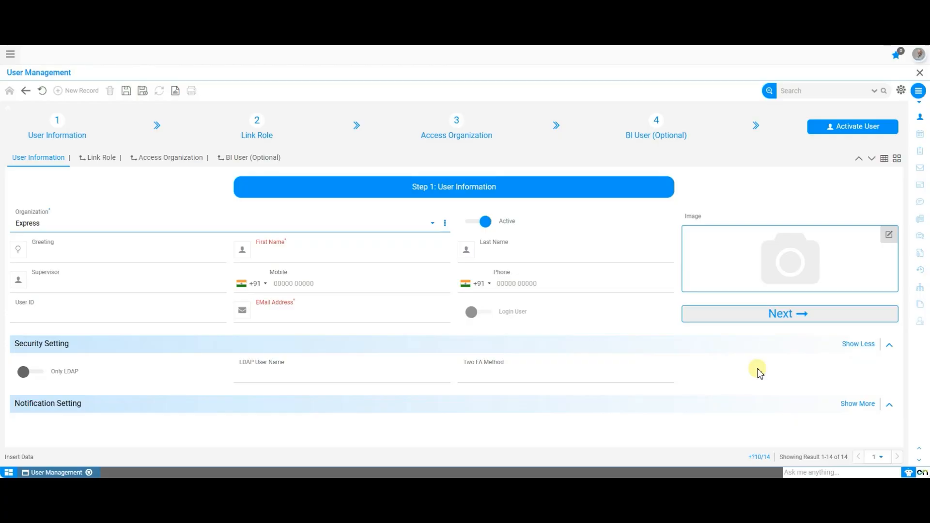
Step: Expand the new user's notification settings, then discard the unsaved new user record
click(845, 403)
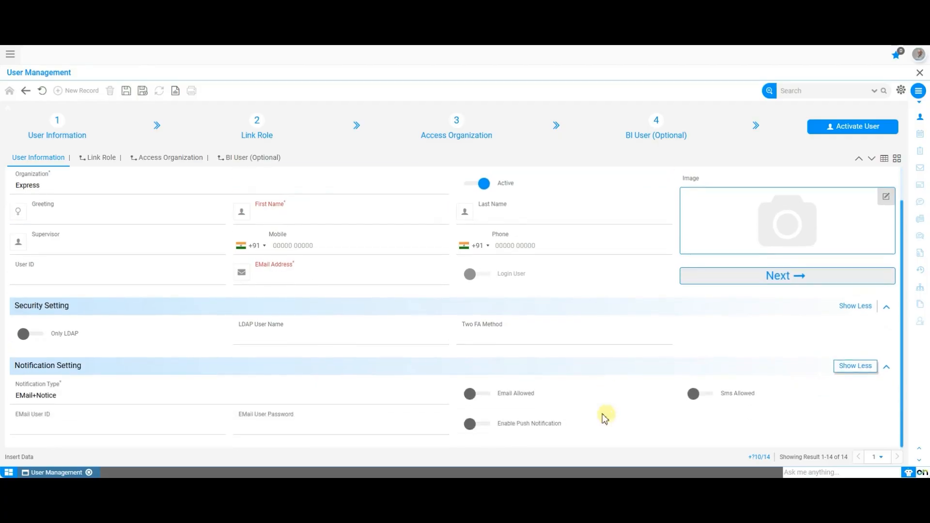
click(252, 417)
click(245, 395)
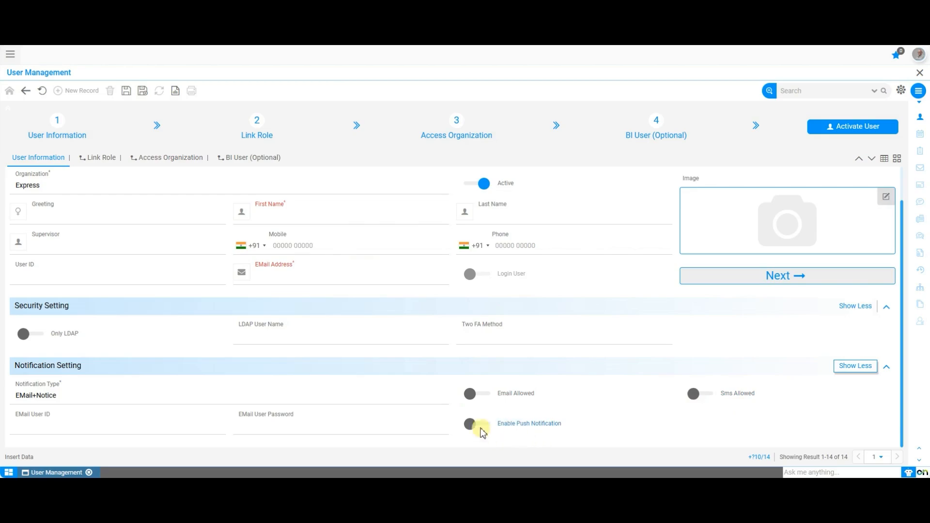
scroll(370, 426, up, 1)
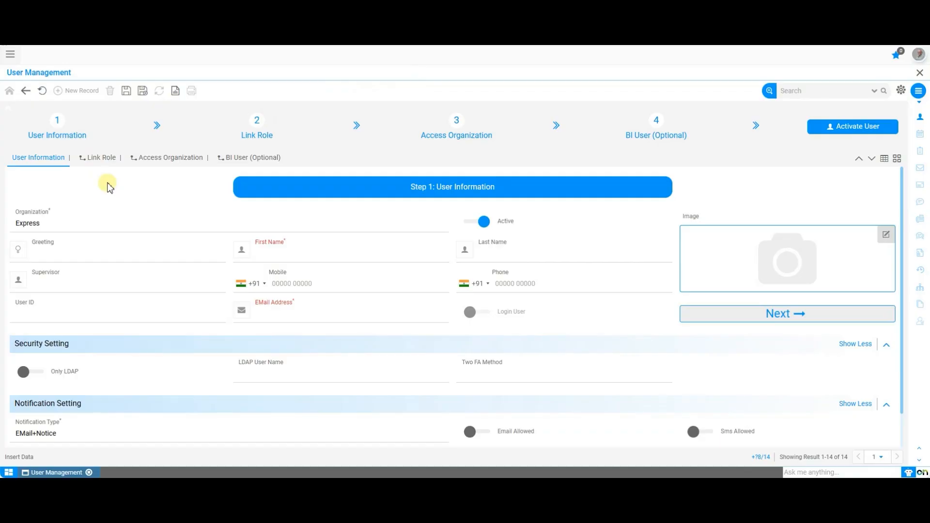
click(42, 91)
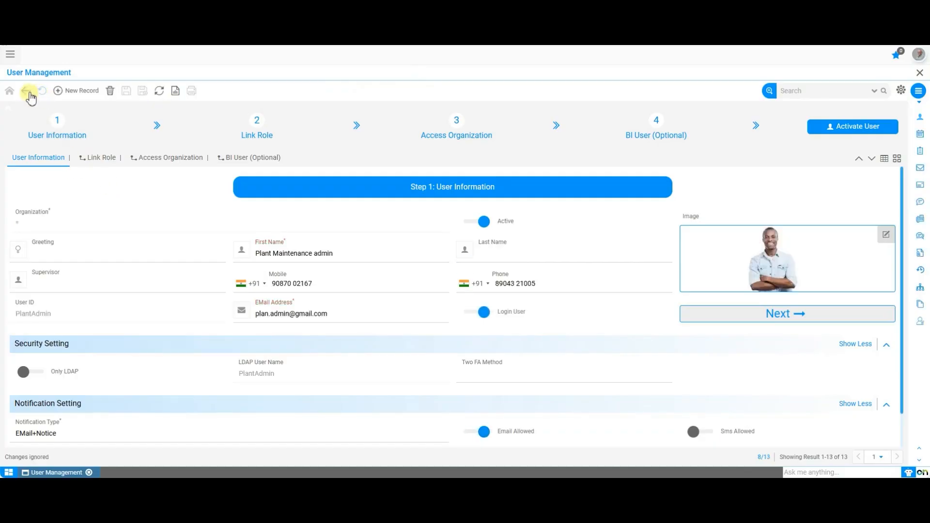
Step: Open the technician user's record from the user list and proceed to its Link Role step
click(29, 93)
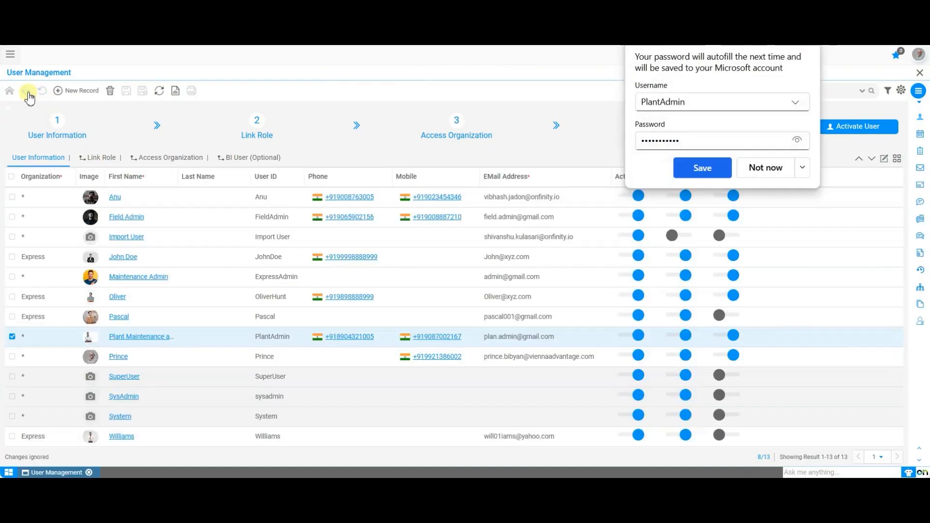
click(119, 317)
click(808, 40)
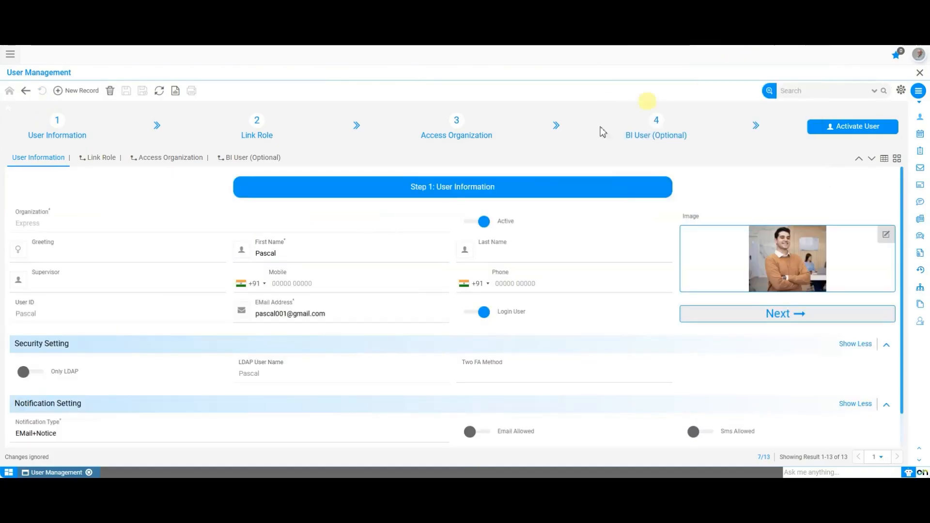
scroll(392, 245, down, 2)
scroll(392, 245, up, 2)
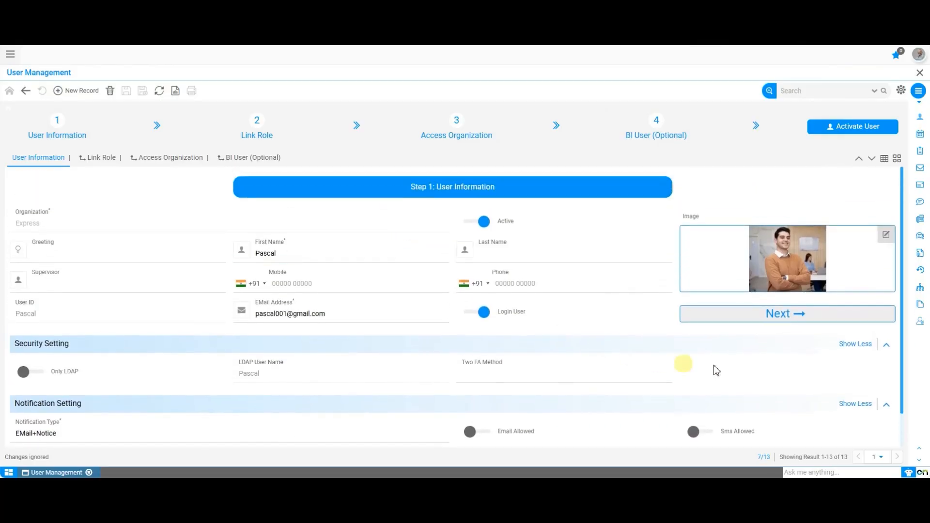
click(817, 314)
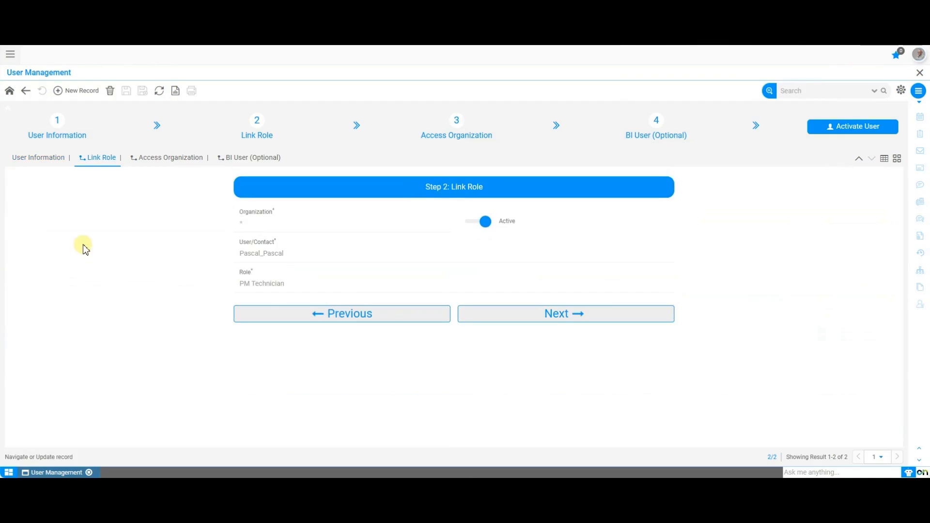
Step: Try linking the Maintenance Admin role to the user as a new role record, then discard the change
click(80, 92)
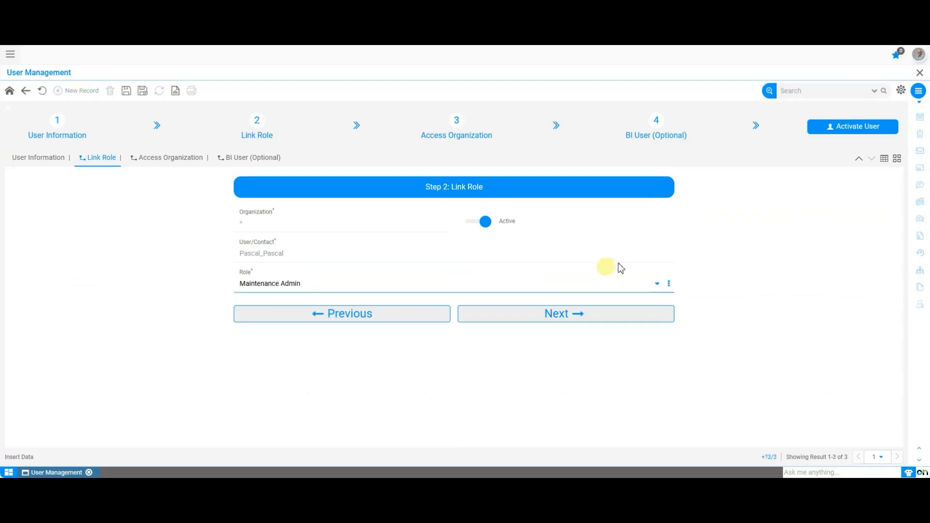
click(669, 284)
click(667, 358)
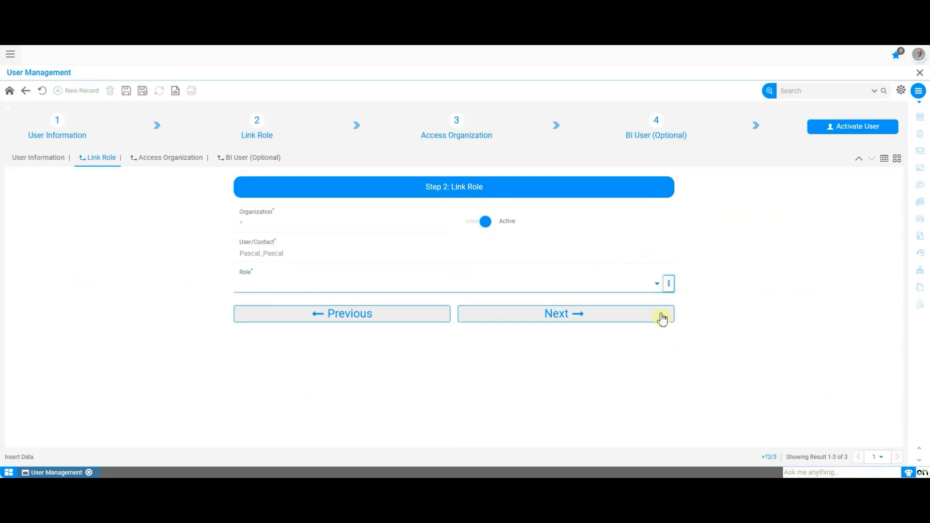
click(657, 283)
click(431, 251)
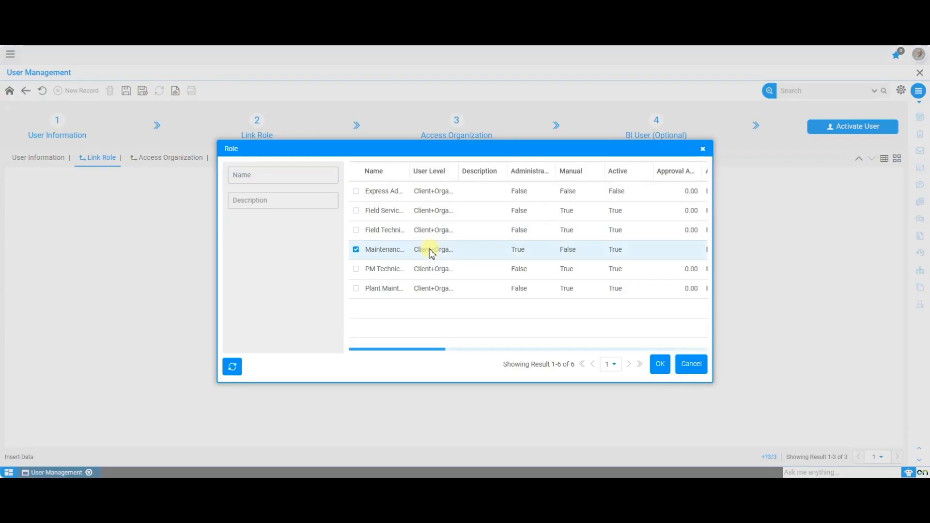
click(660, 363)
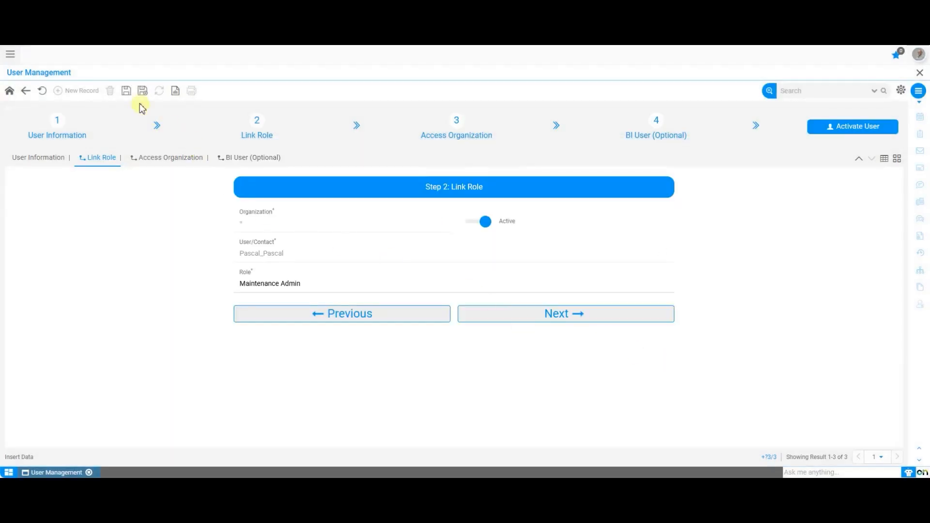
click(126, 90)
click(42, 92)
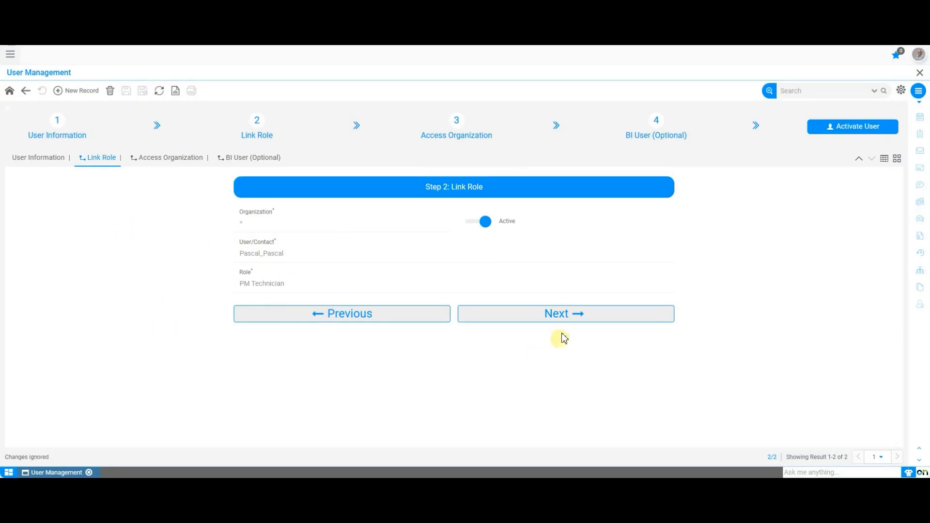
Step: Move to the Access Organization step and try adding Express organization access, then discard the unsaved record
click(590, 314)
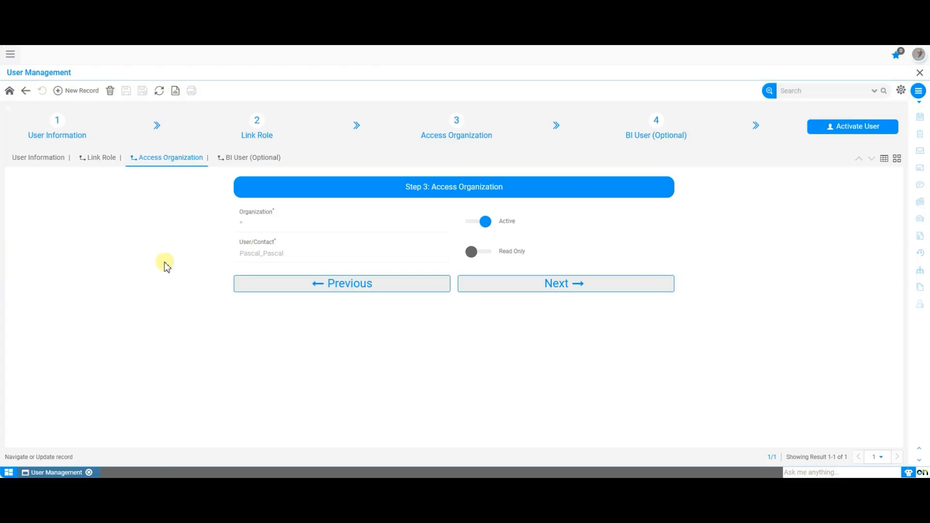
click(85, 97)
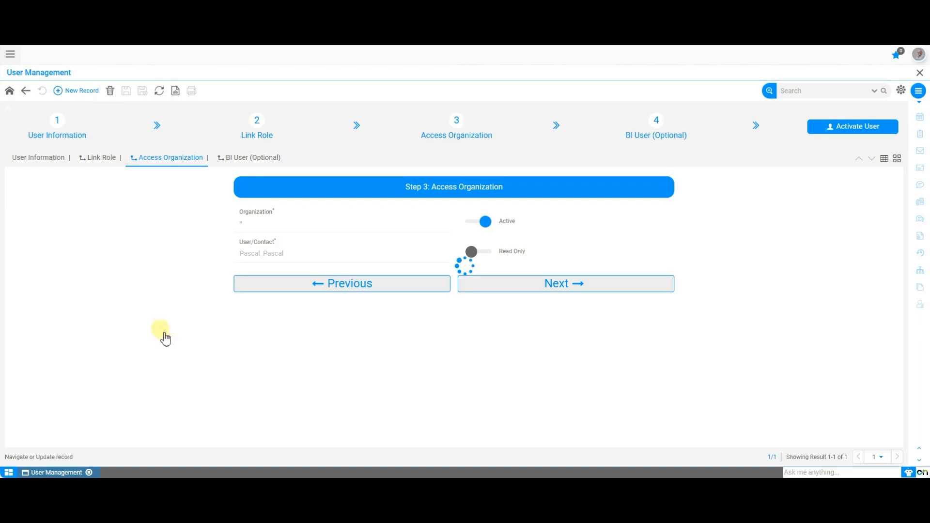
click(300, 233)
click(301, 256)
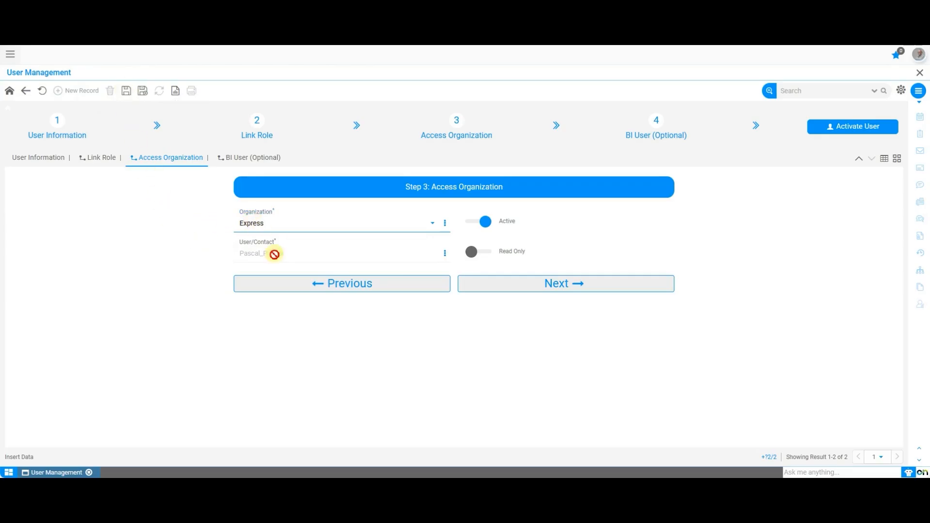
click(39, 94)
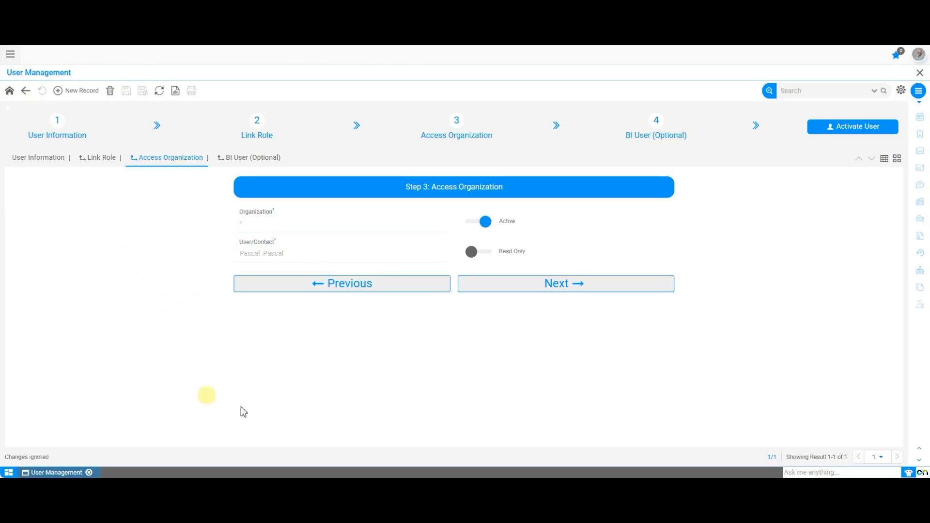
Step: Check the BI User step and return to the user's information step
click(570, 285)
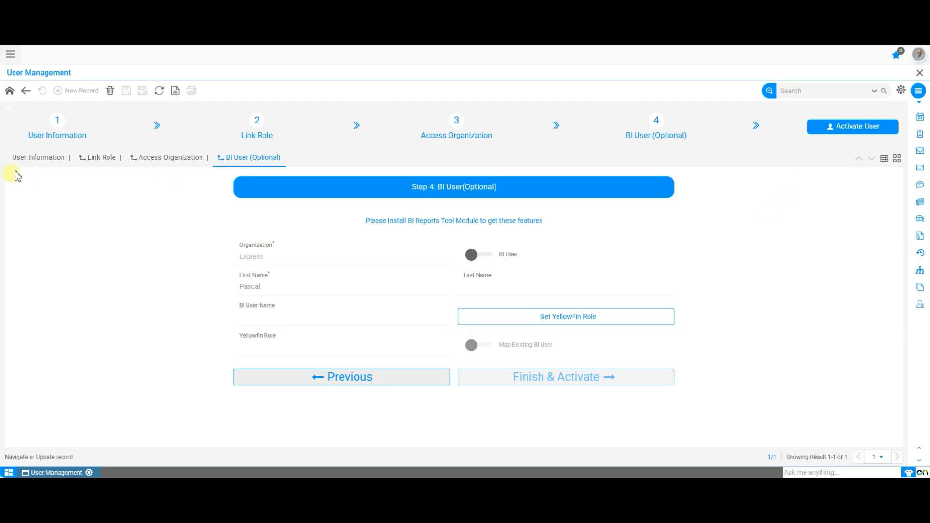
click(33, 160)
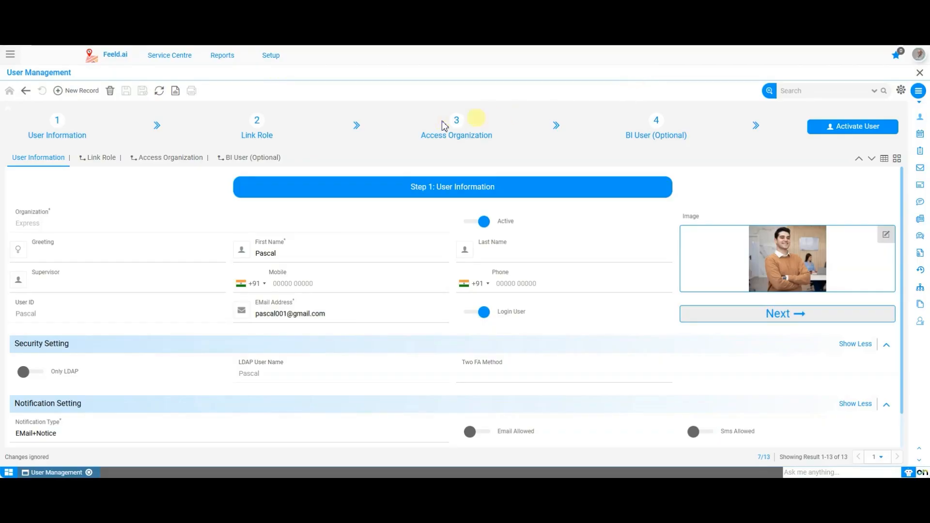
Step: Open the Service Maintenance Setup window through the menu search for service and open its Resource setup
click(12, 55)
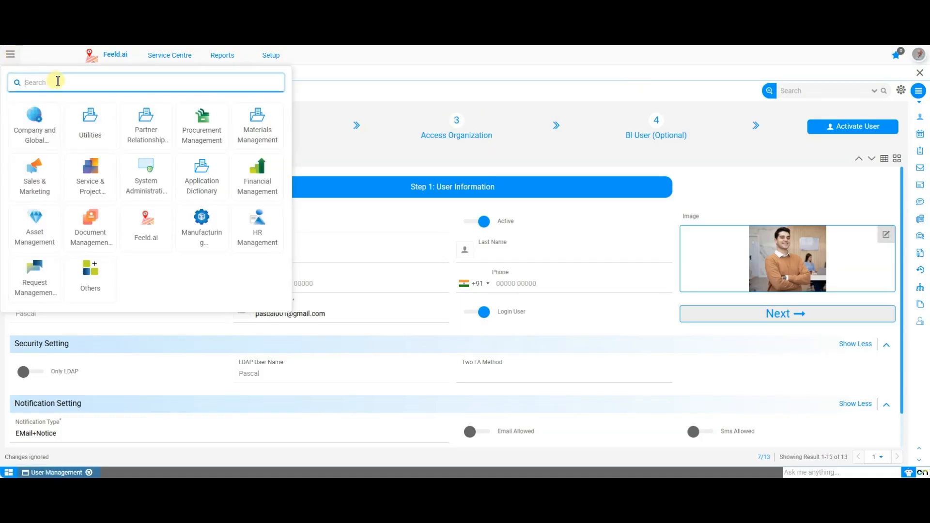
text(service)
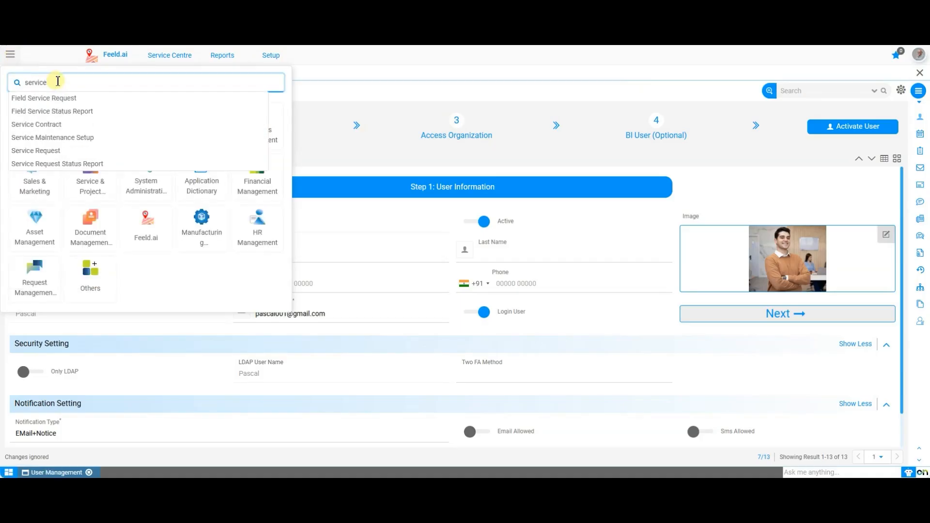
key(Down)
key(Down)
key(Down)
key(Down)
key(Return)
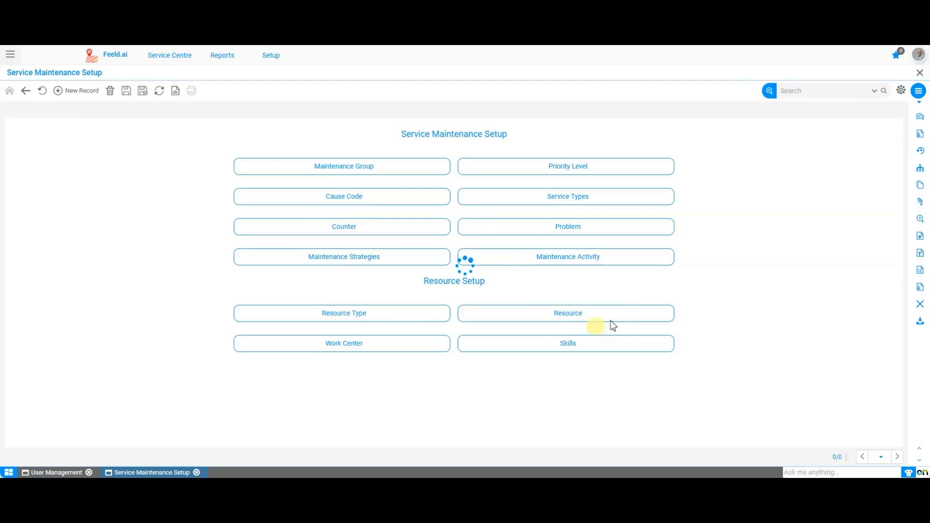
click(578, 315)
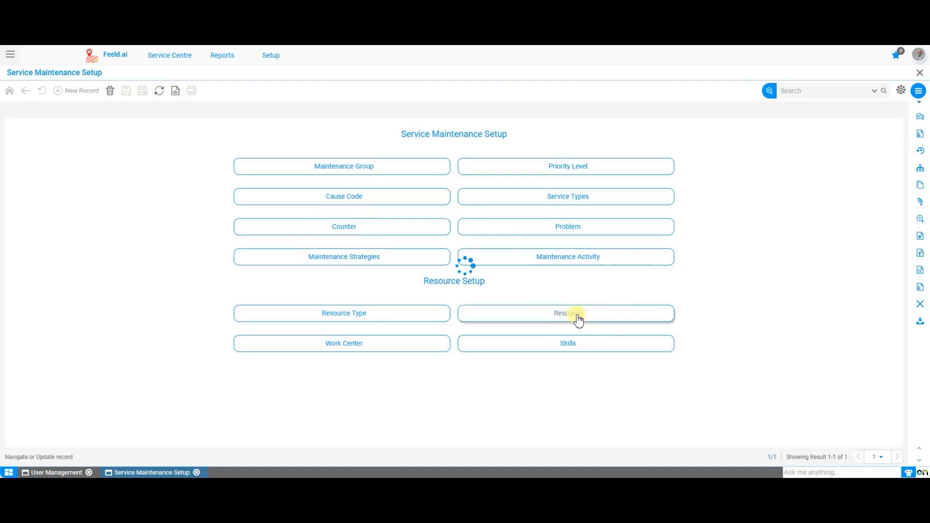
Step: Create a new resource named after the technician, linking the technician's user contact and setting Resource Type to Engineers
click(82, 91)
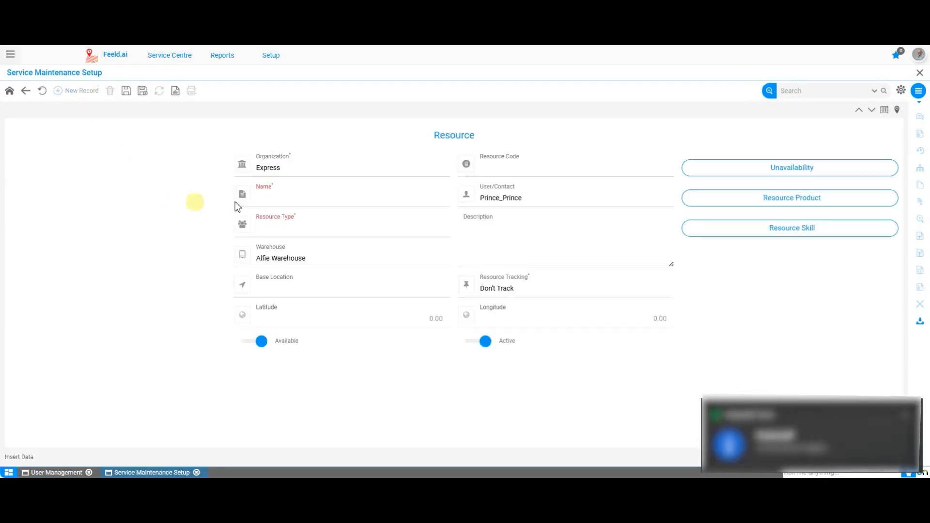
click(305, 195)
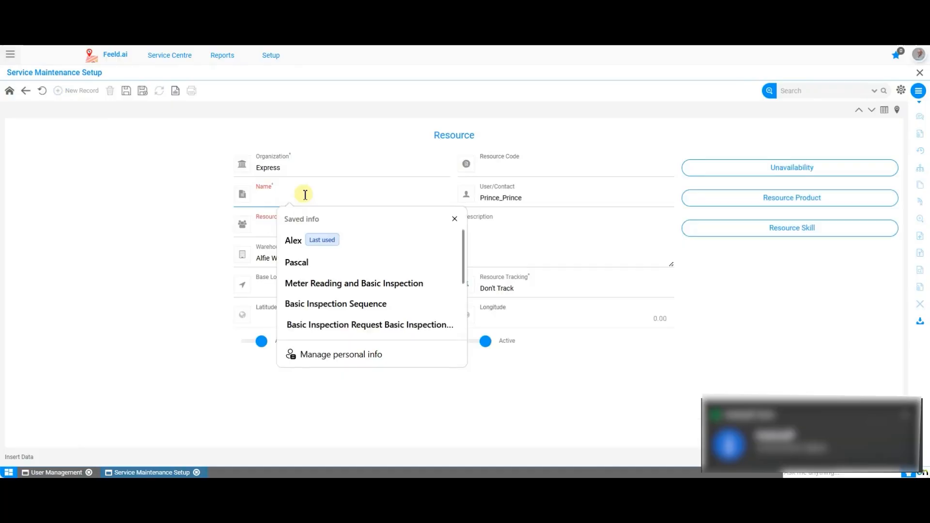
text(Alex)
click(528, 200)
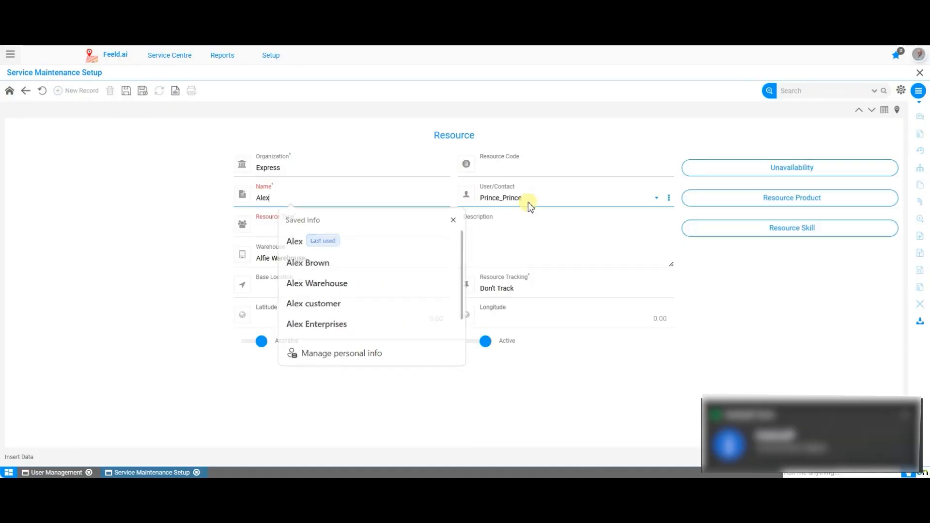
click(523, 302)
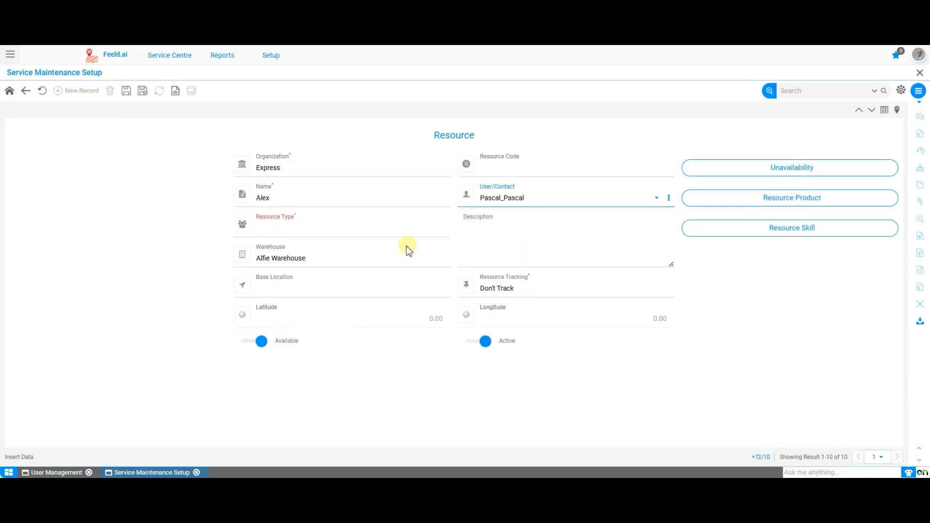
click(391, 235)
click(381, 260)
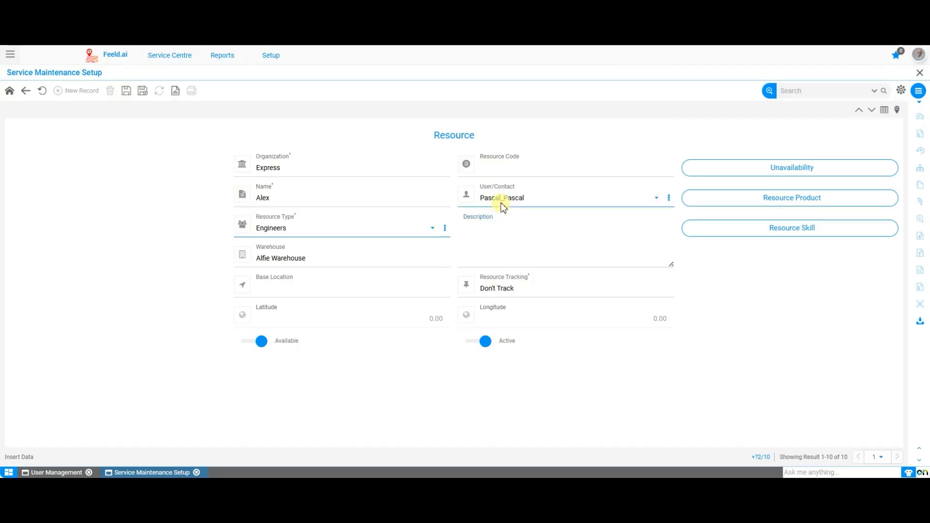
click(723, 295)
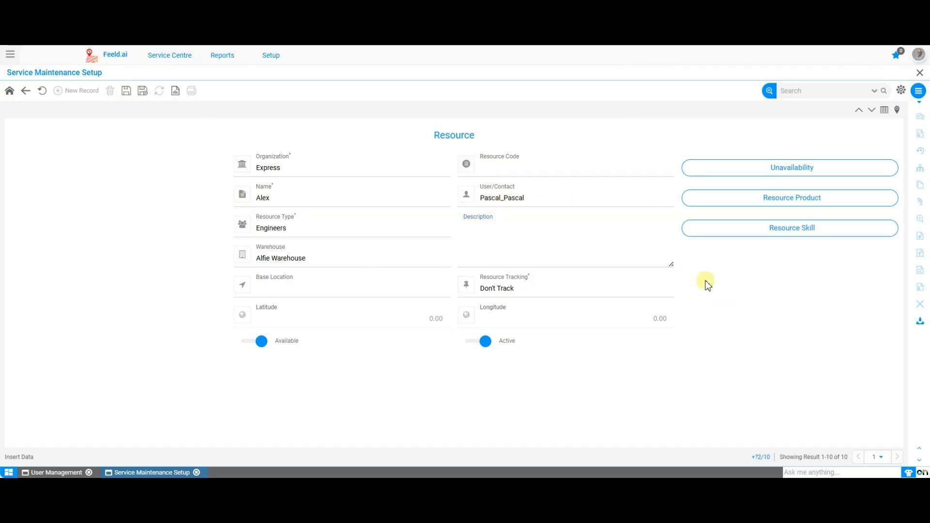